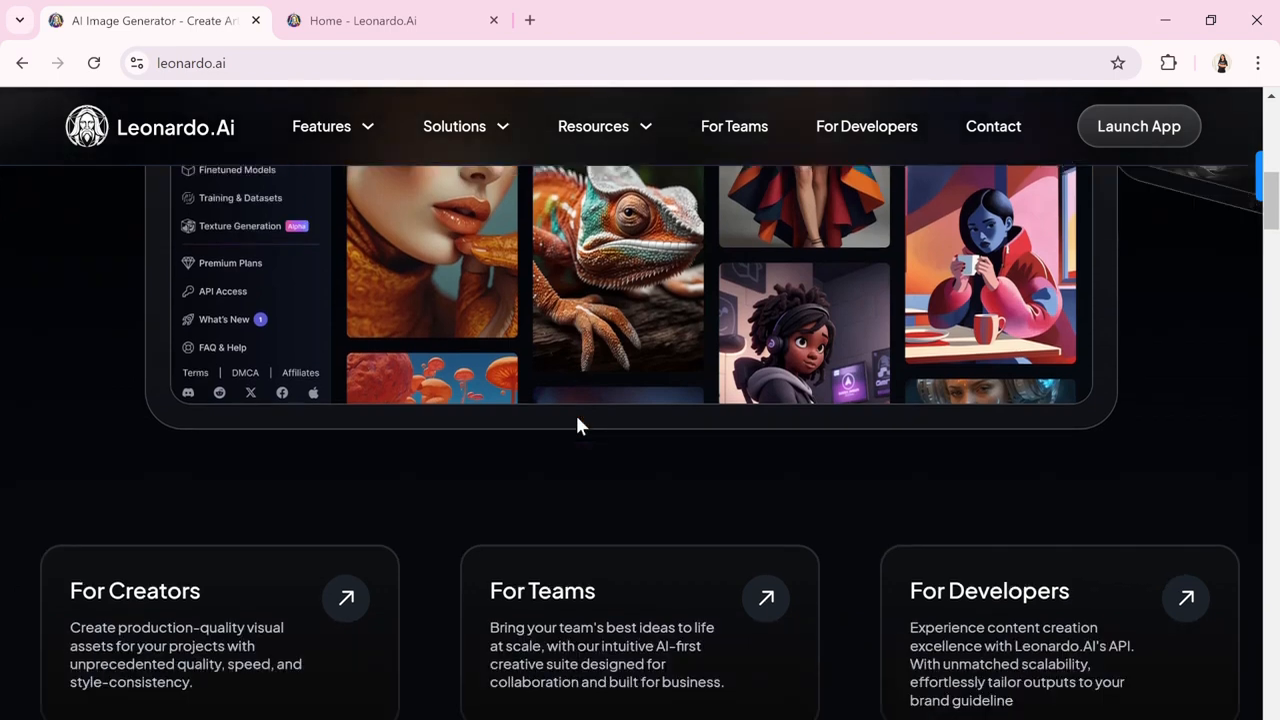
Look through the Leonardo.Ai landing page, covering the audience cards, Leonardo's Toolkit, the Fine-tuned Models and the Platform Gallery.
scroll(578, 425, "down", 1)
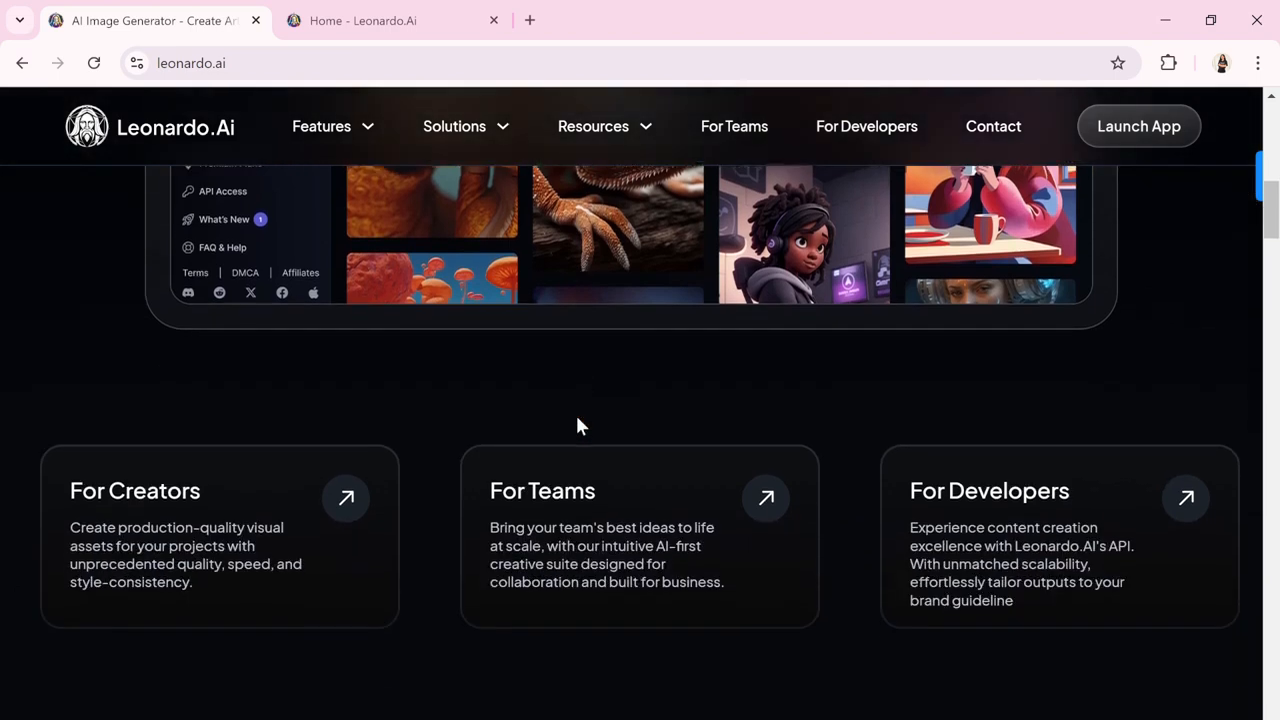
scroll(578, 425, "down", 1)
scroll(578, 425, "down", 1)
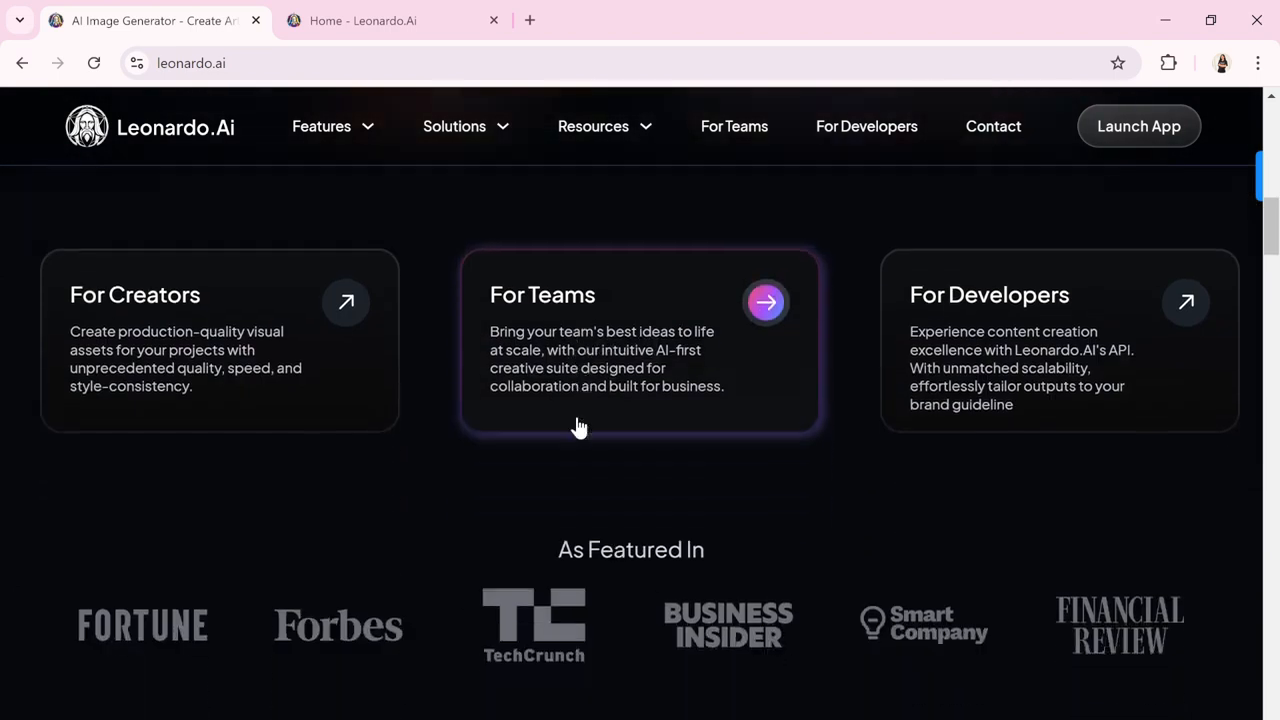
scroll(578, 428, "down", 5)
scroll(580, 437, "down", 1)
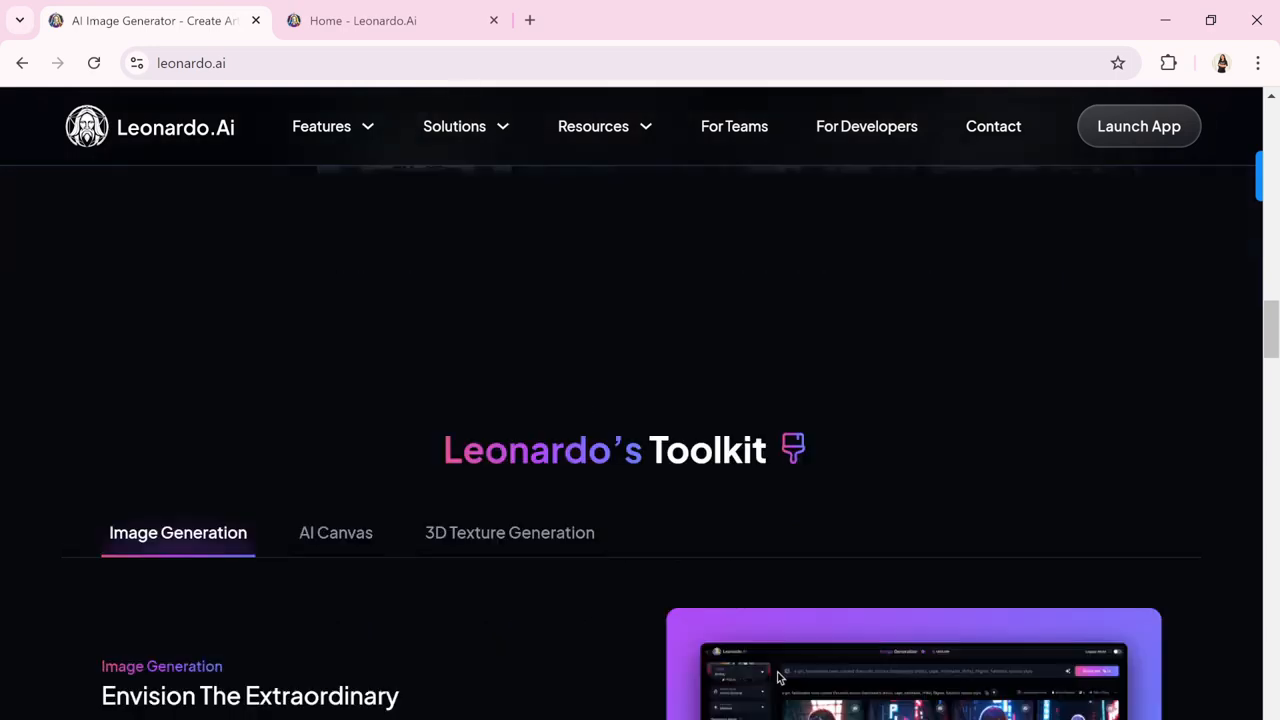
scroll(580, 437, "down", 2)
scroll(580, 440, "down", 1)
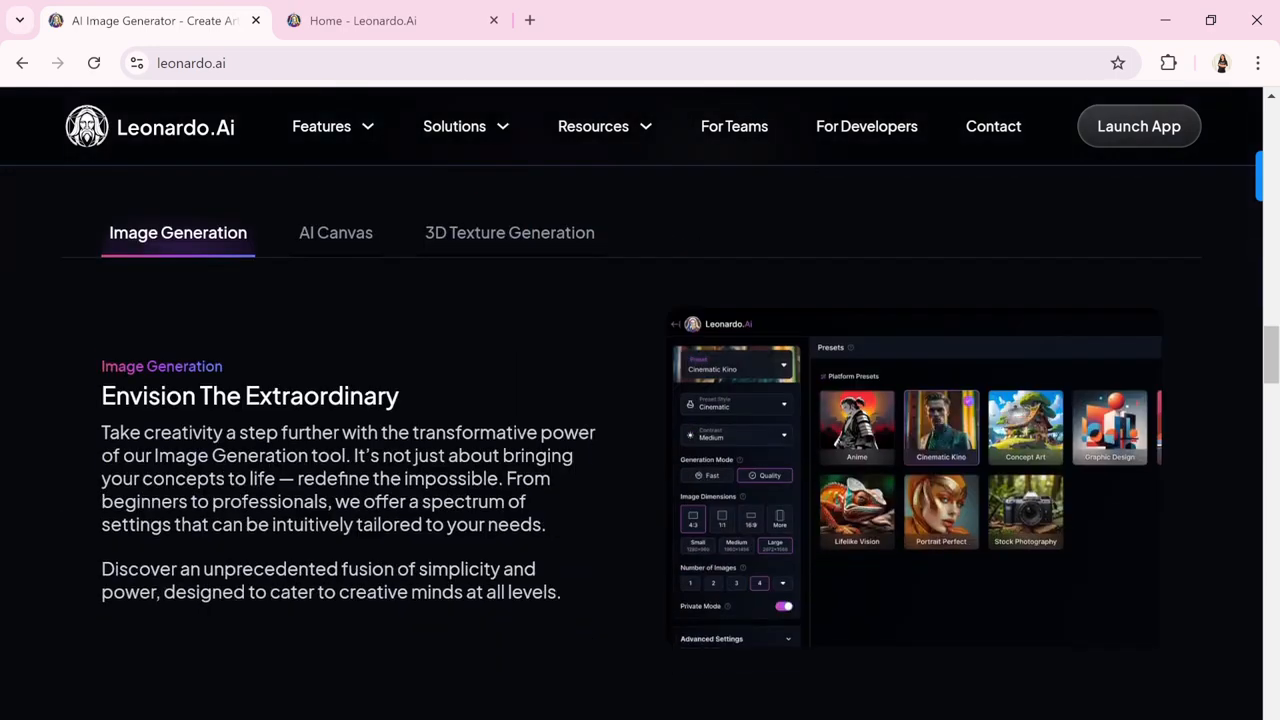
scroll(580, 440, "down", 1)
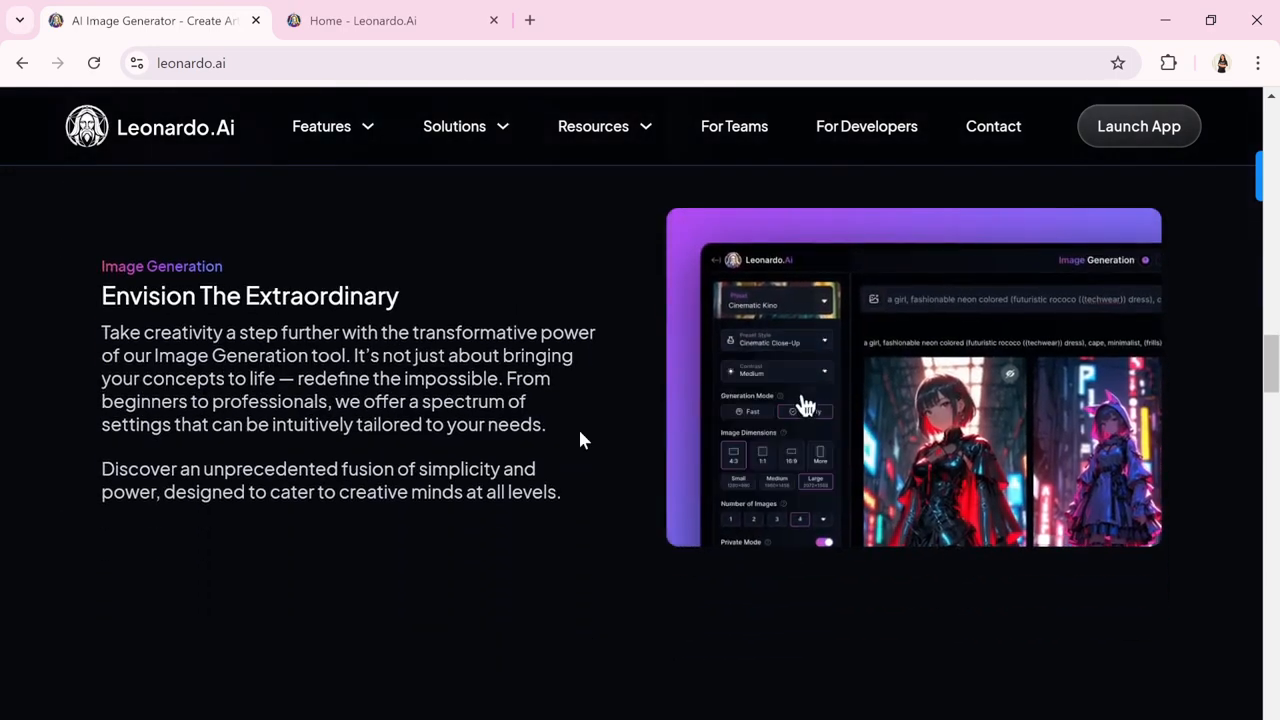
scroll(580, 440, "down", 1)
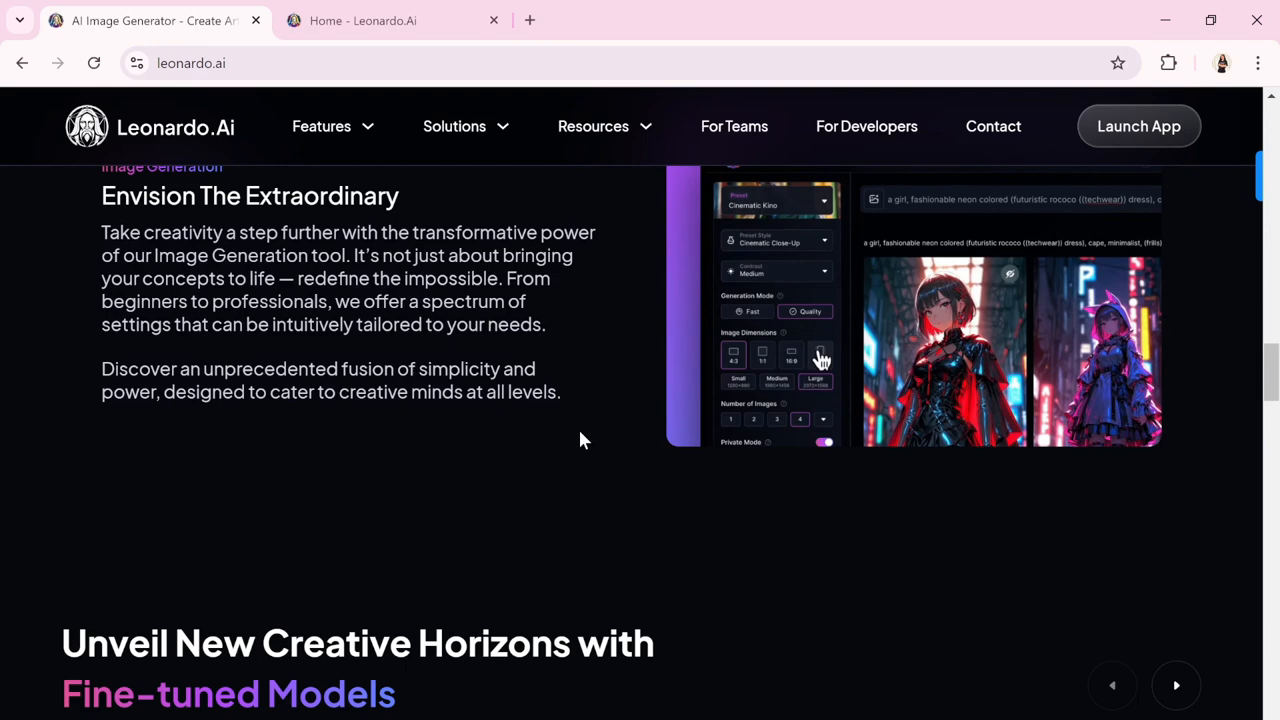
scroll(581, 436, "down", 1)
scroll(581, 440, "down", 1)
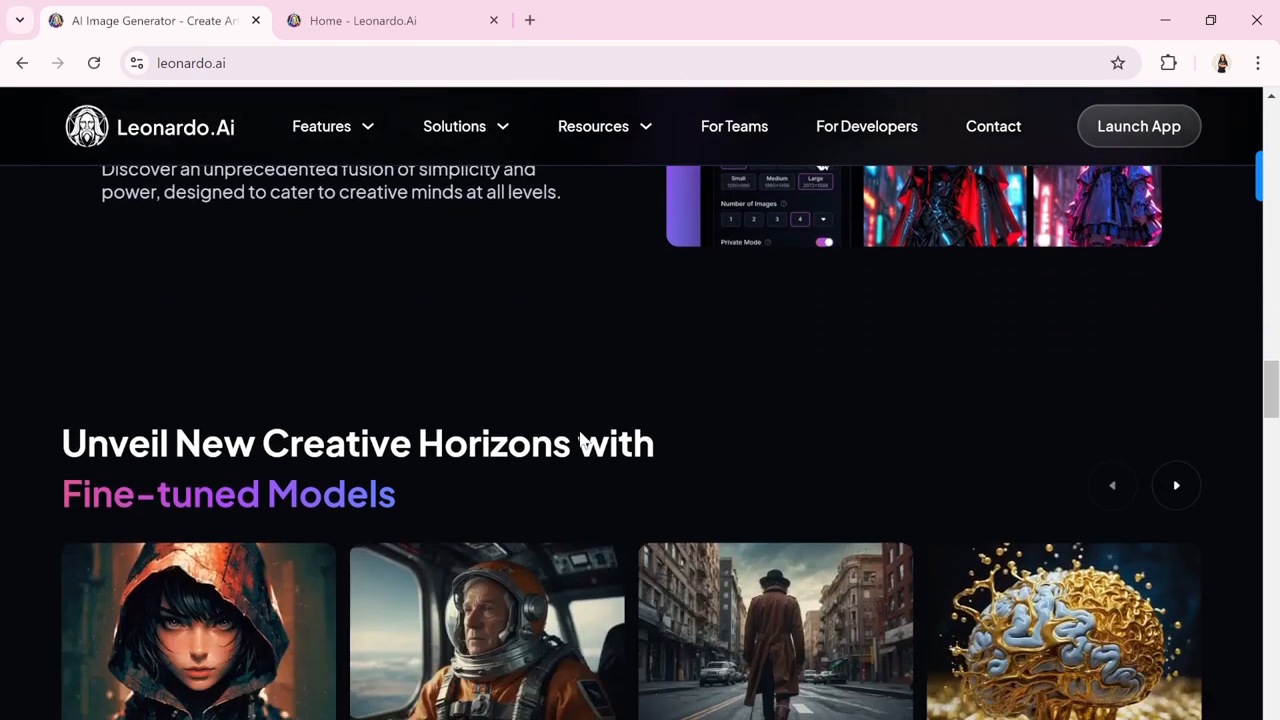
scroll(581, 440, "down", 1)
scroll(581, 440, "down", 1)
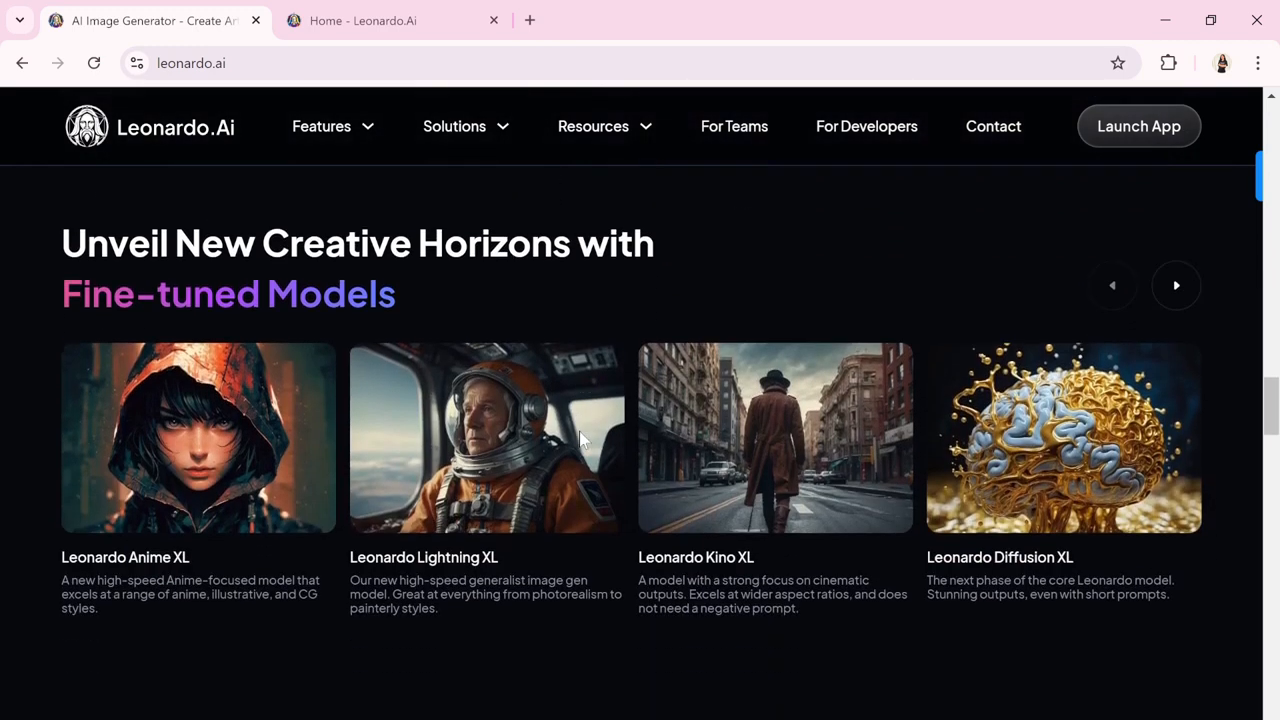
scroll(581, 440, "down", 1)
scroll(581, 440, "down", 2)
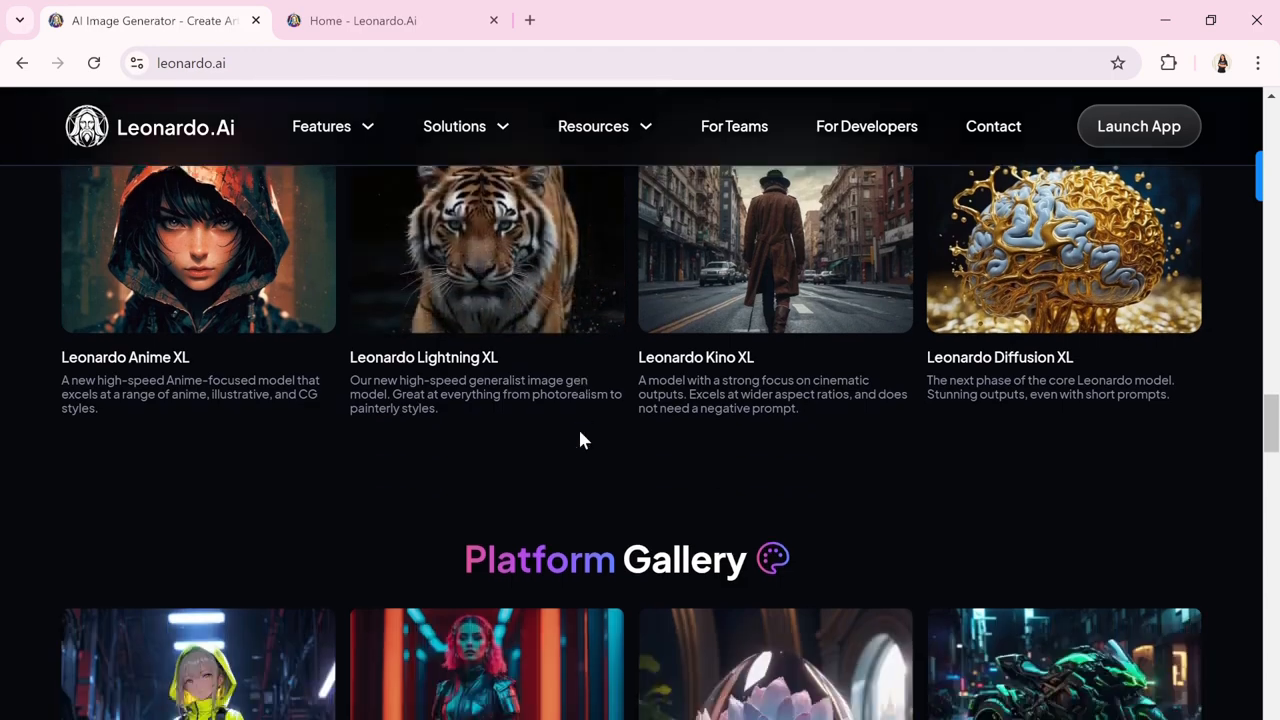
scroll(581, 440, "down", 1)
scroll(578, 440, "down", 1)
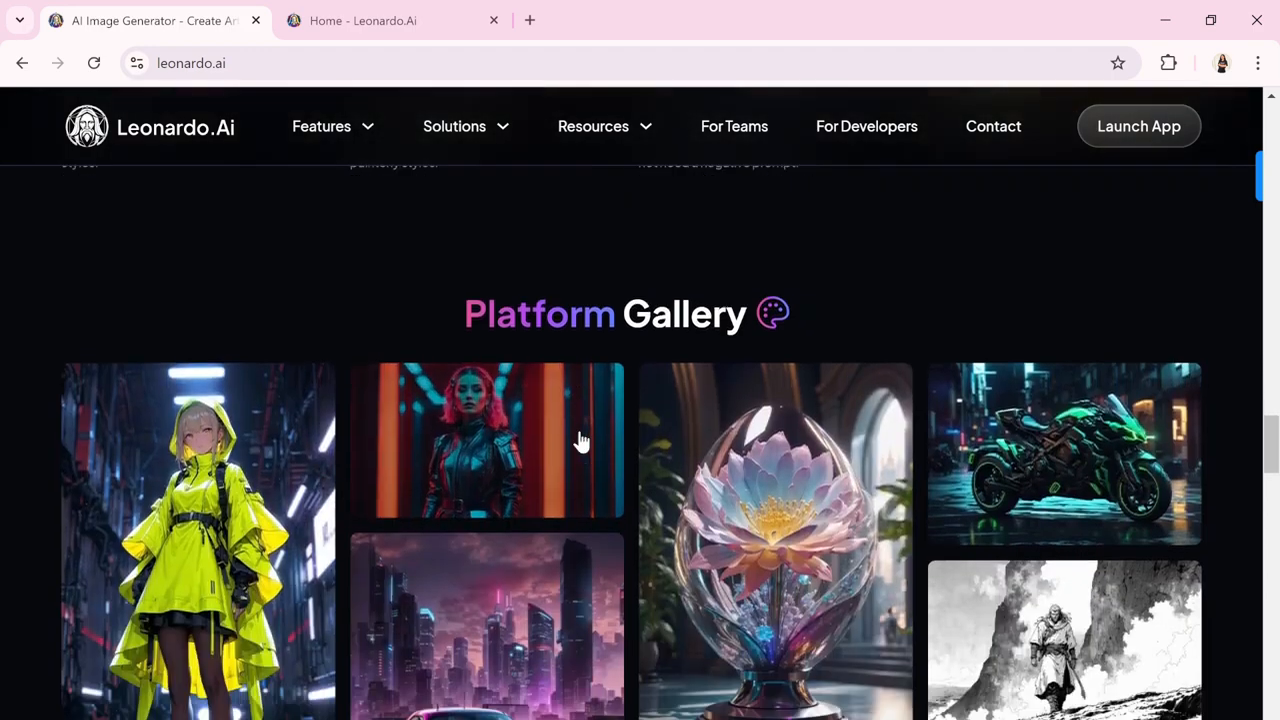
scroll(578, 440, "down", 2)
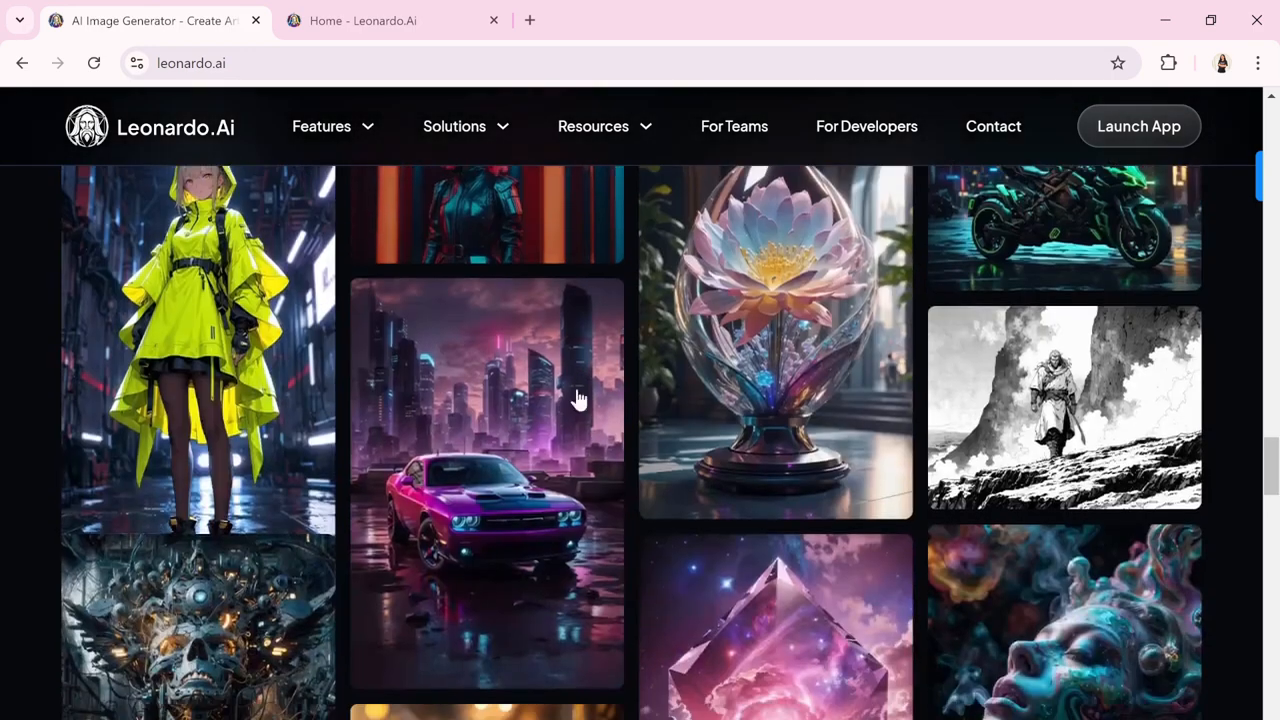
Switch to the Leonardo.Ai app home page and look over the featured guides, community creations and available AI tools.
left_click(397, 20)
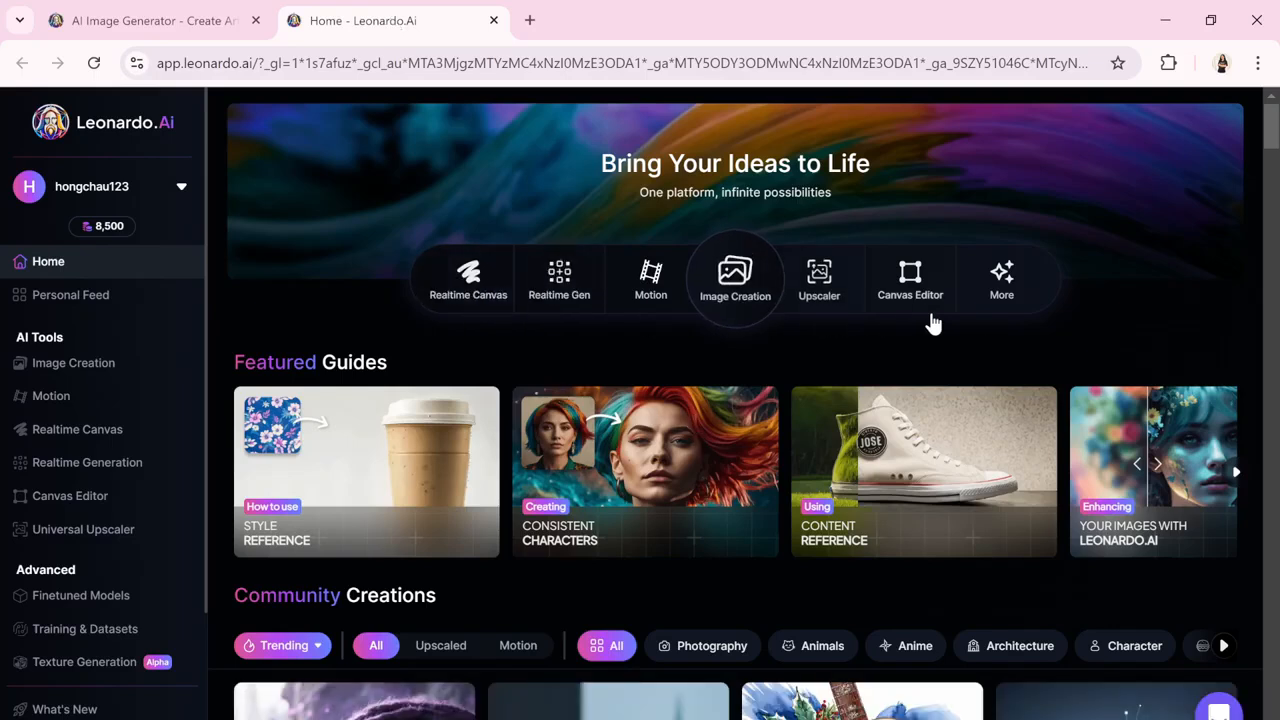
scroll(1038, 318, "down", 1)
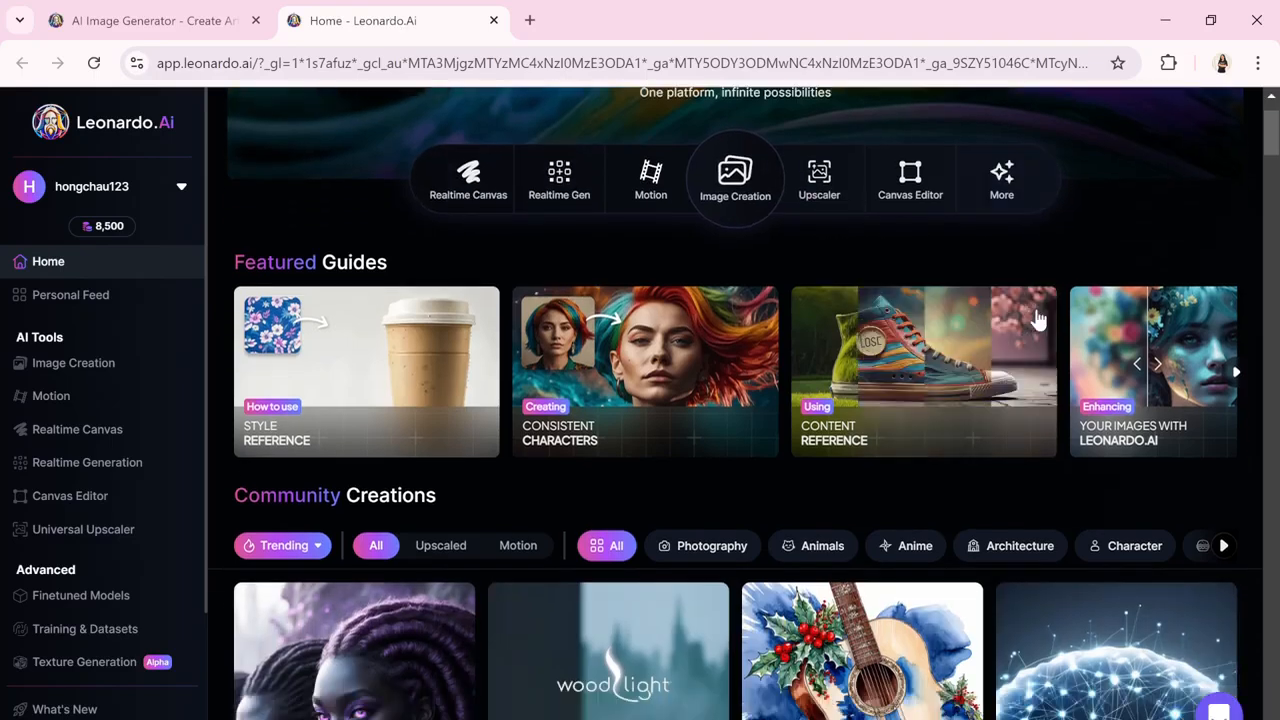
scroll(799, 464, "down", 2)
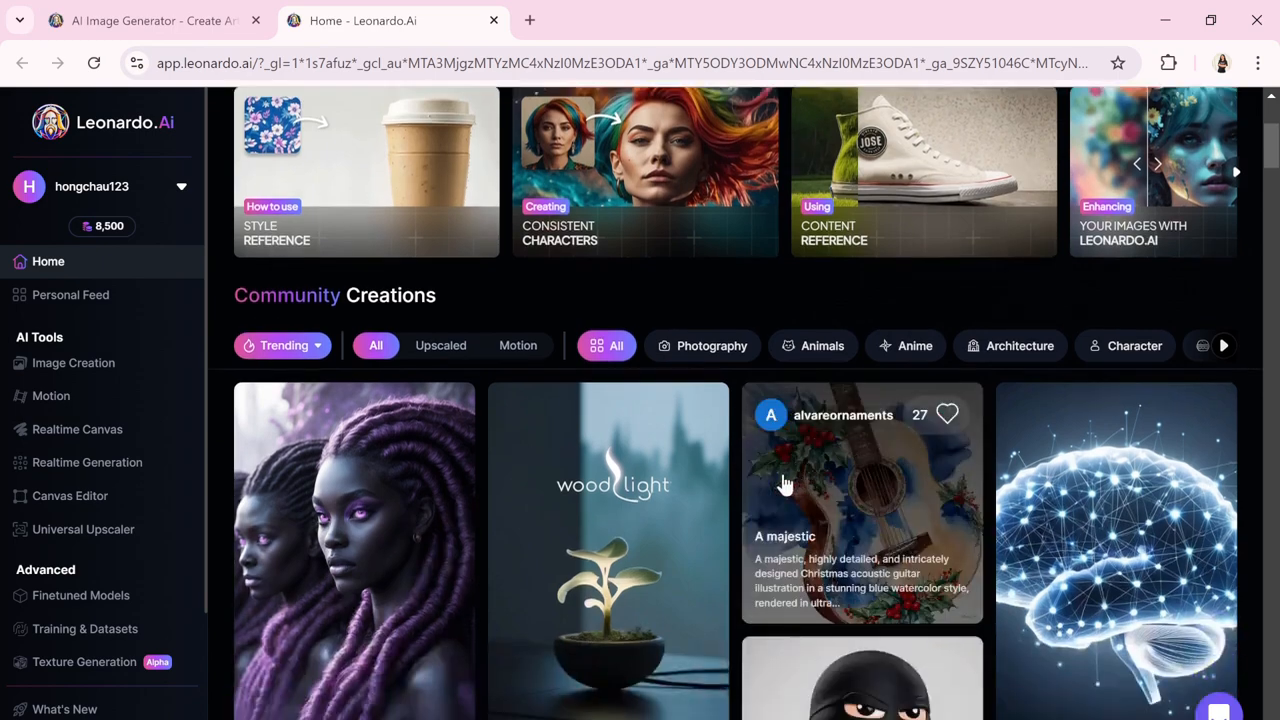
scroll(605, 500, "down", 2)
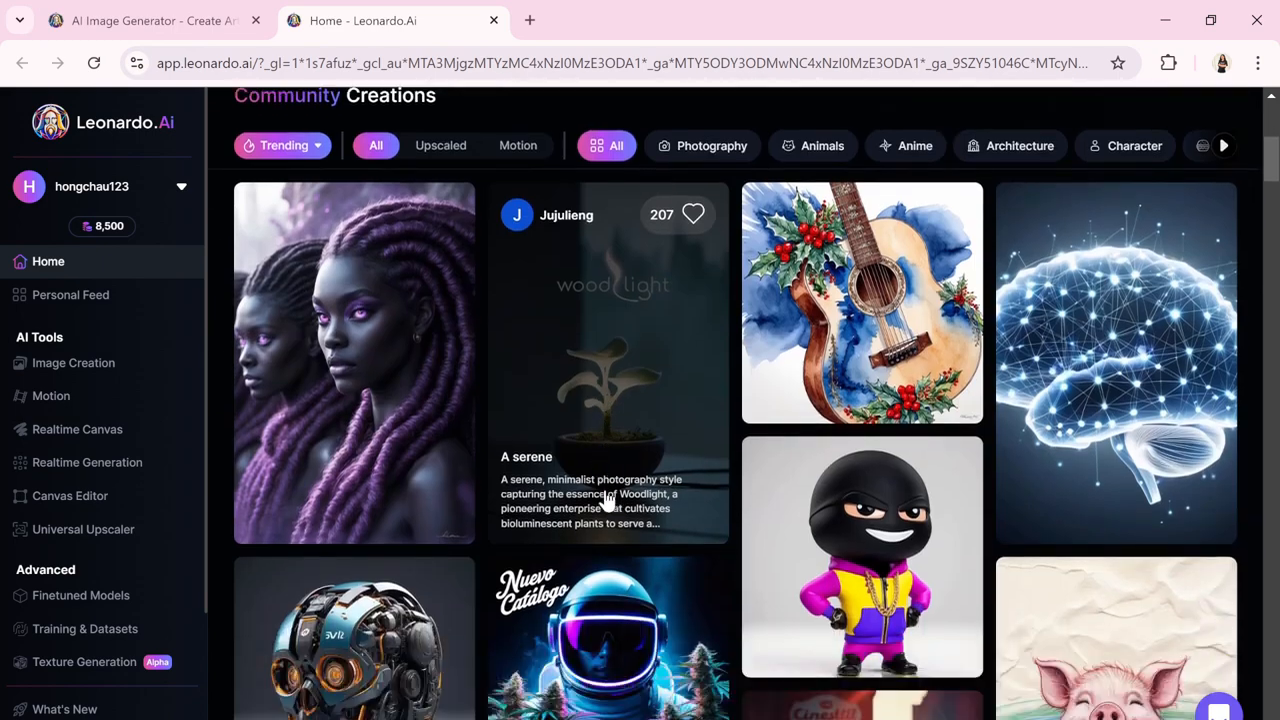
scroll(605, 500, "down", 3)
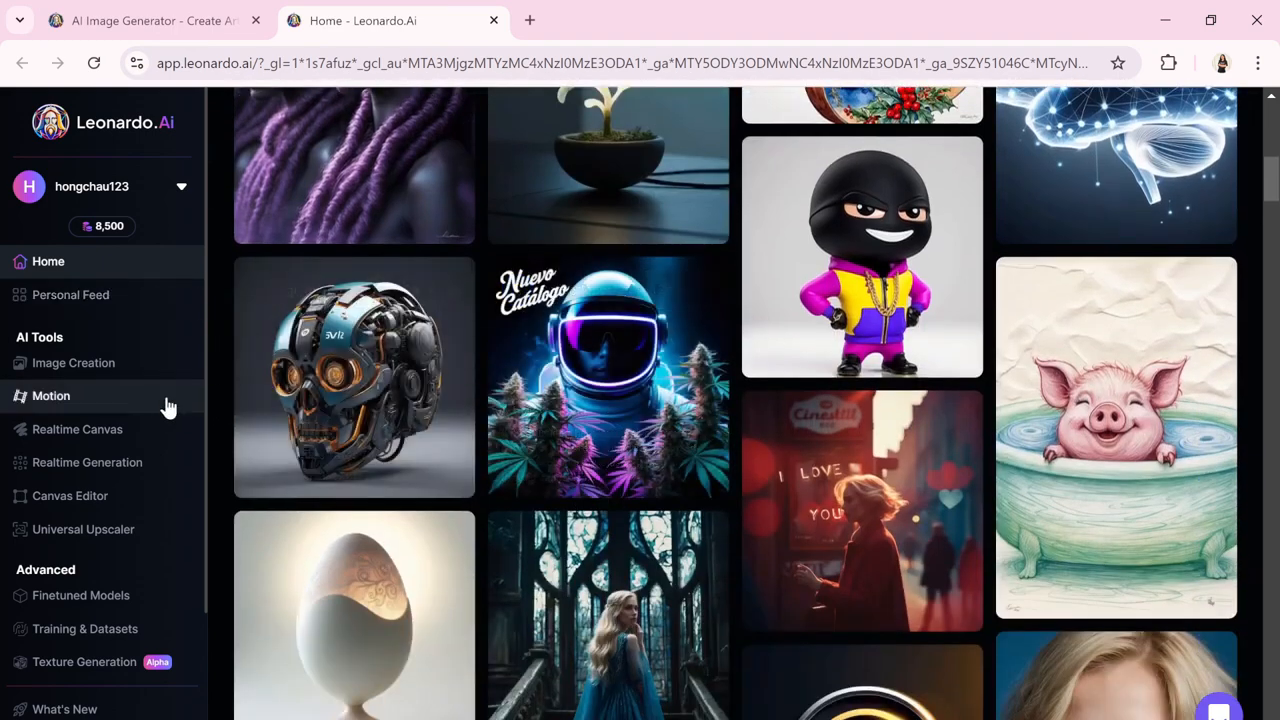
scroll(203, 515, "down", 3)
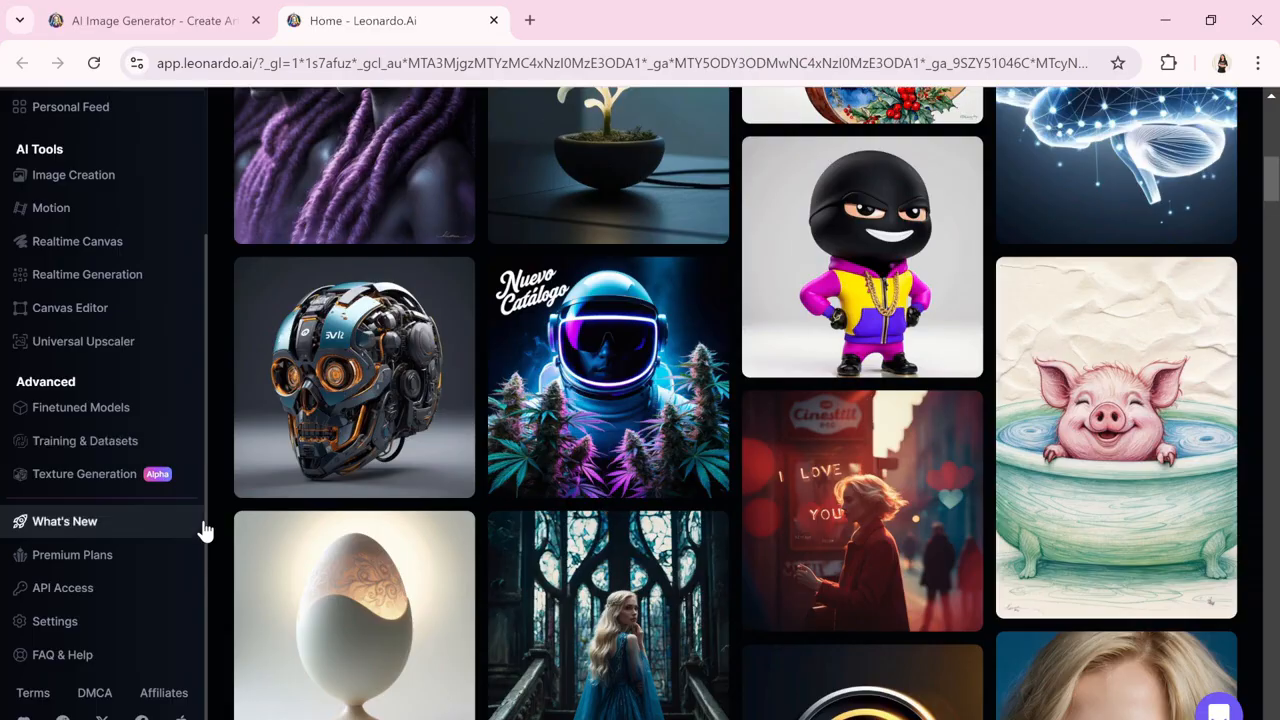
scroll(203, 530, "down", 1)
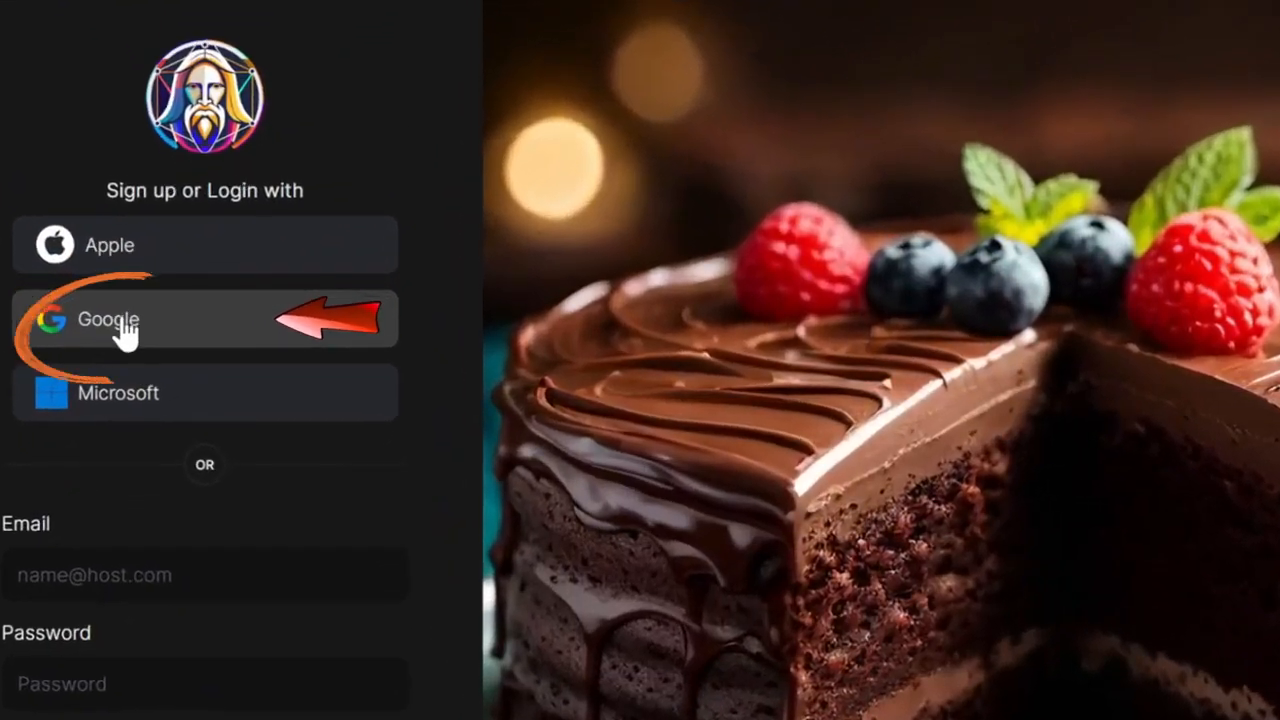
Sign in with Google and open the Image Creation tool.
left_click(200, 324)
left_click(772, 342)
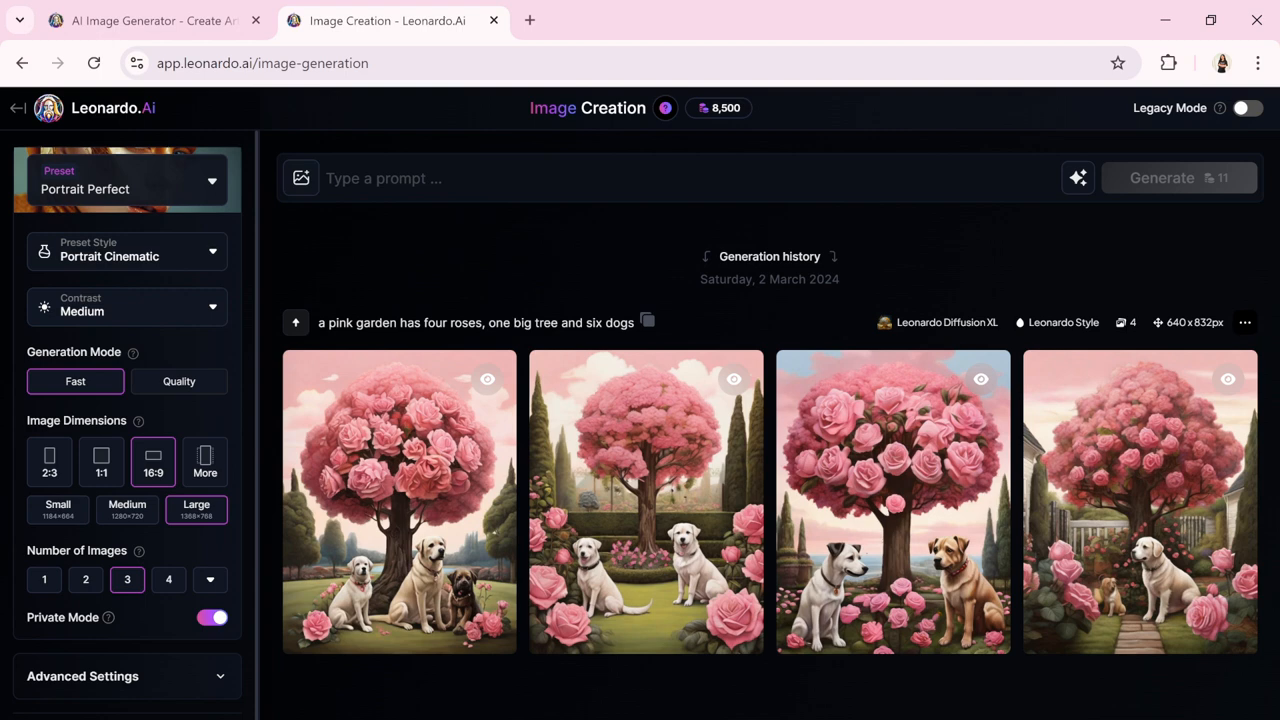
Open the full list of image guidance options, review each from Image to Image to Text Image Input, and close it.
left_click(318, 182)
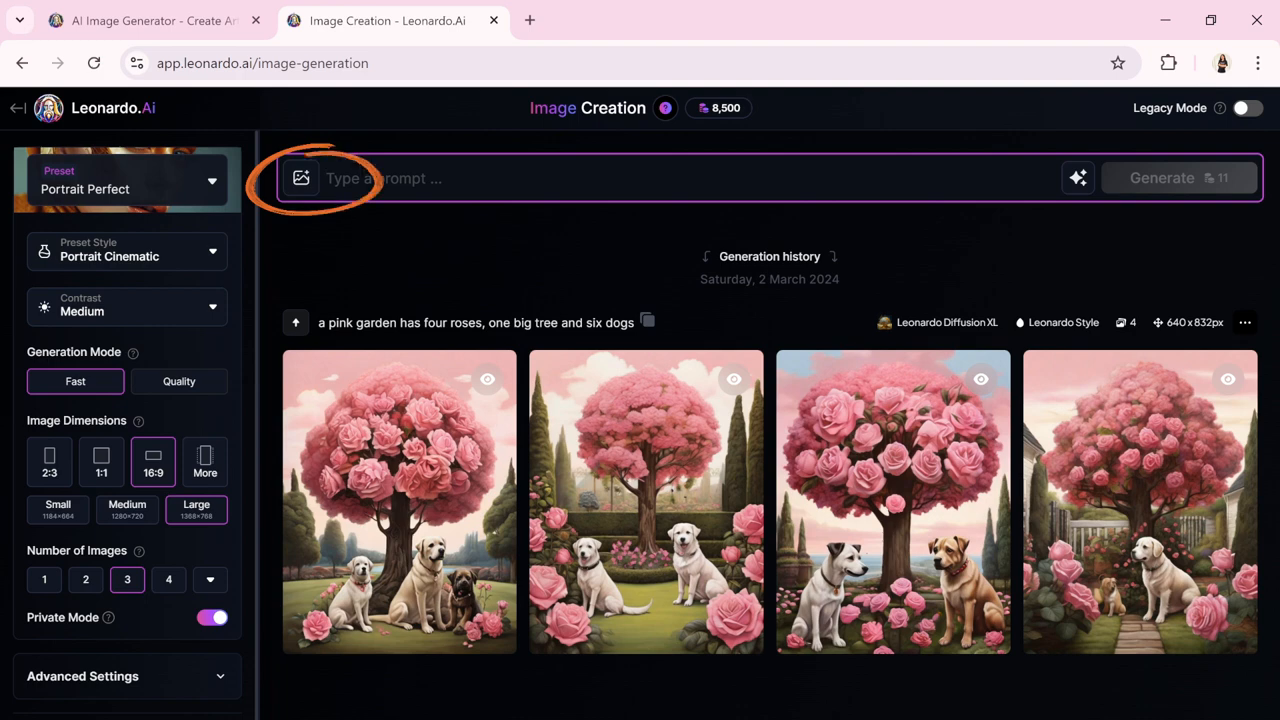
left_click(302, 188)
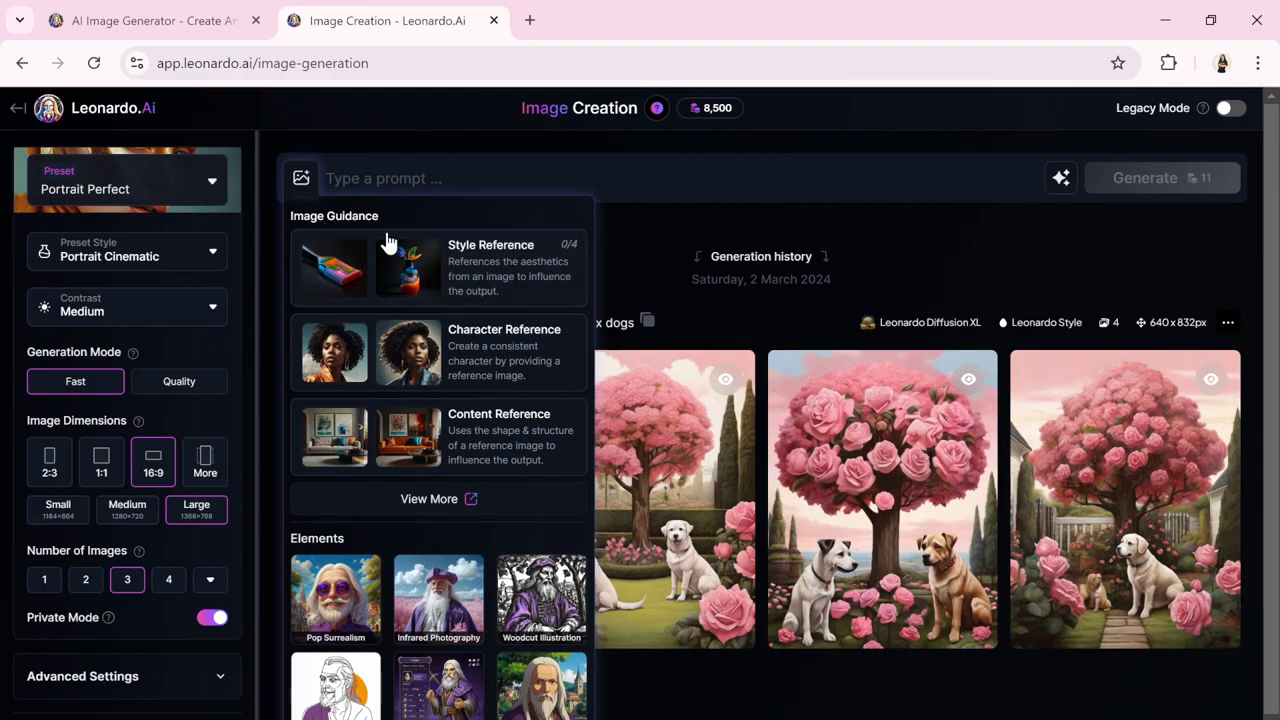
scroll(390, 243, "down", 1)
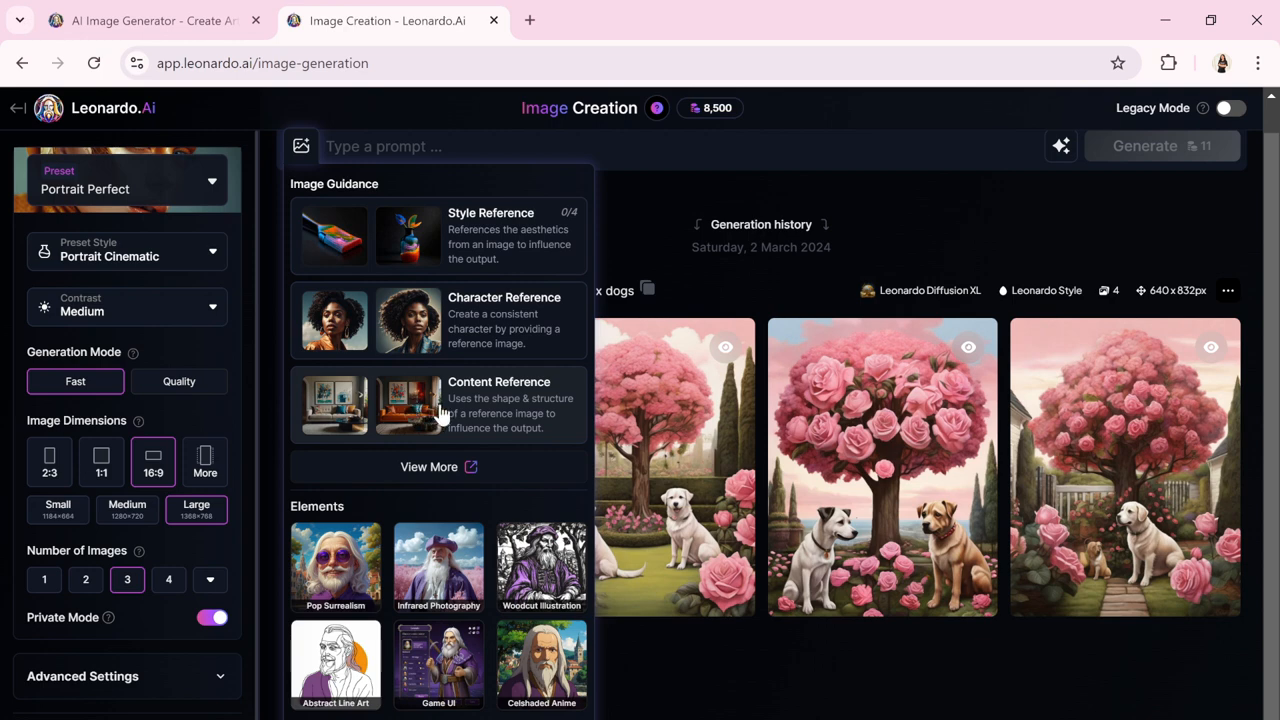
left_click(427, 469)
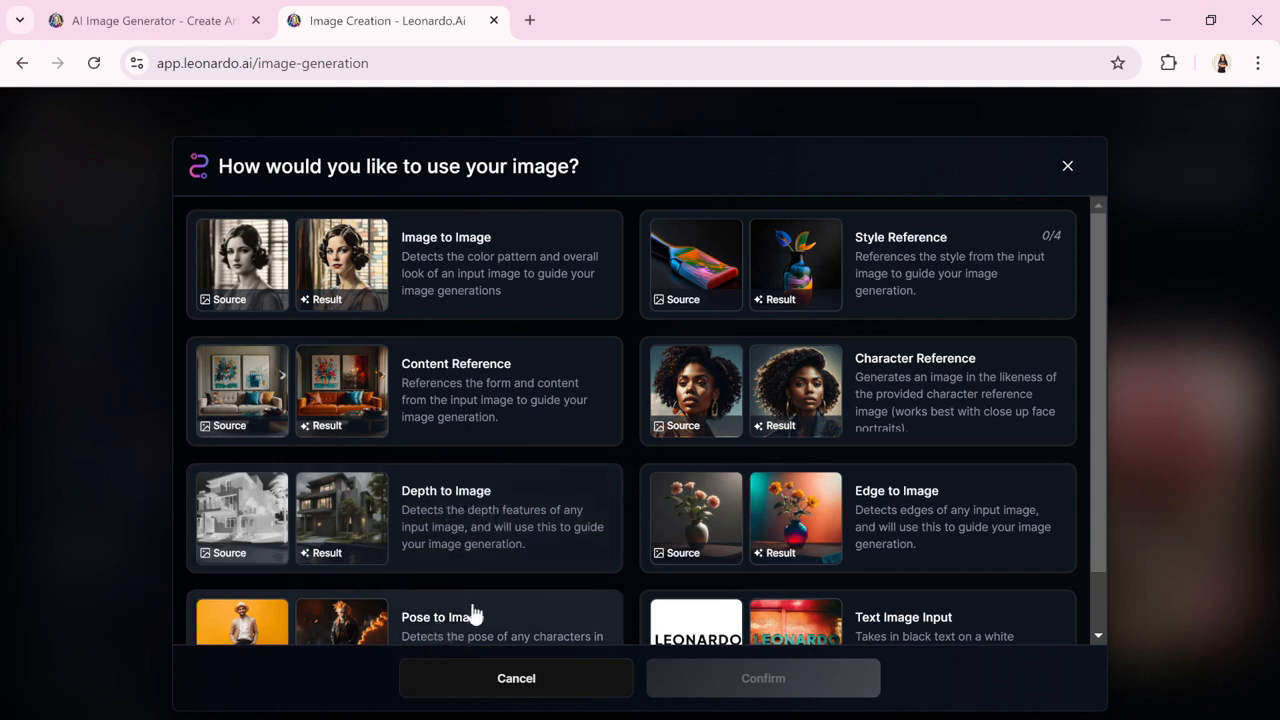
scroll(450, 585, "down", 1)
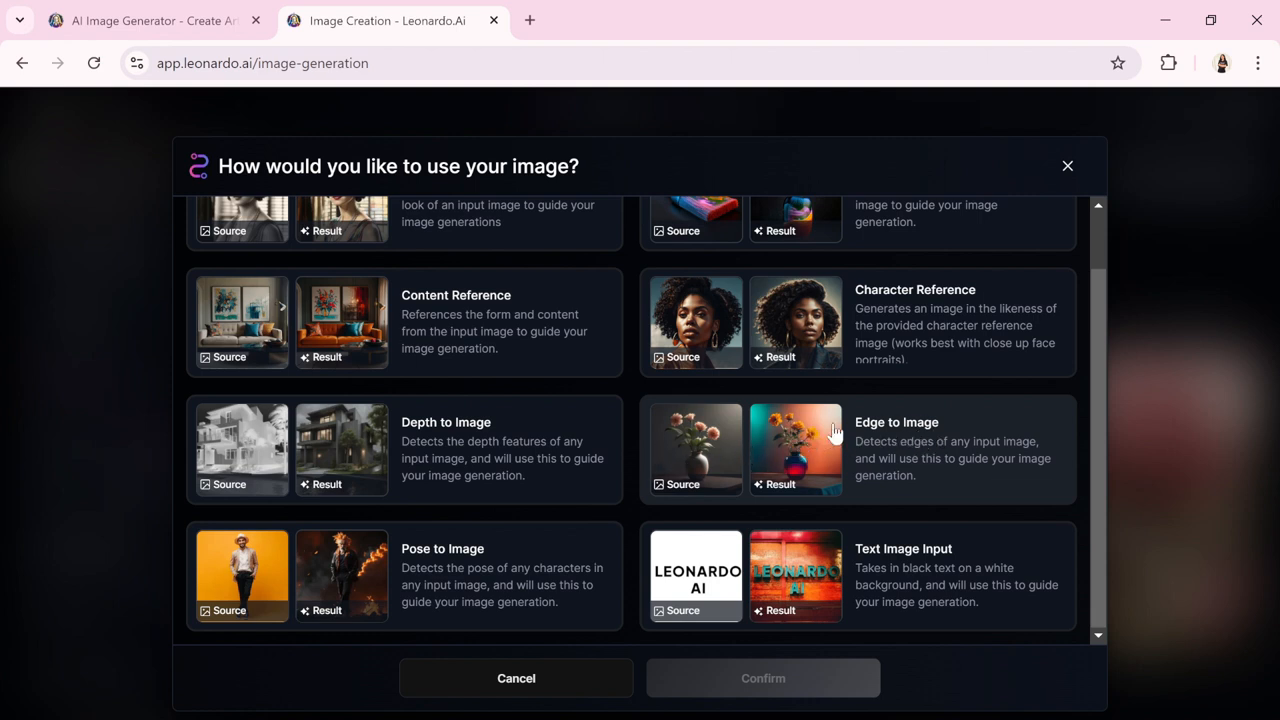
scroll(880, 400, "up", 2)
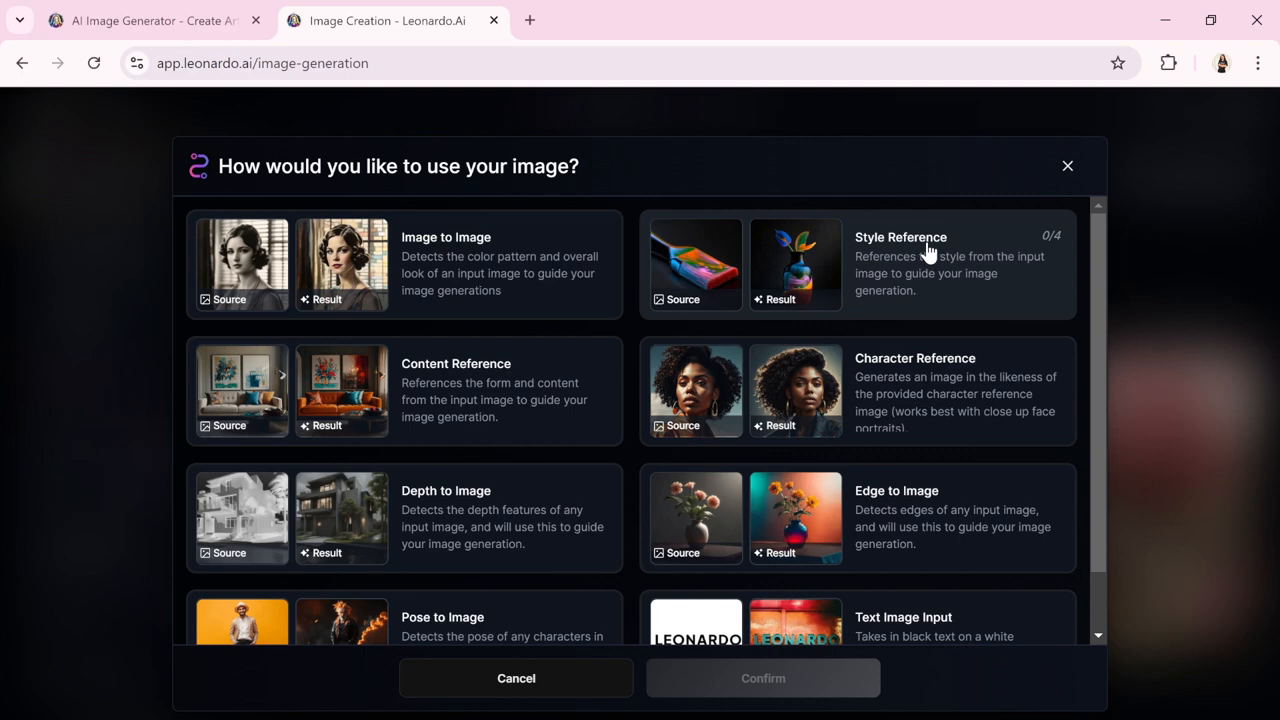
left_click(1067, 168)
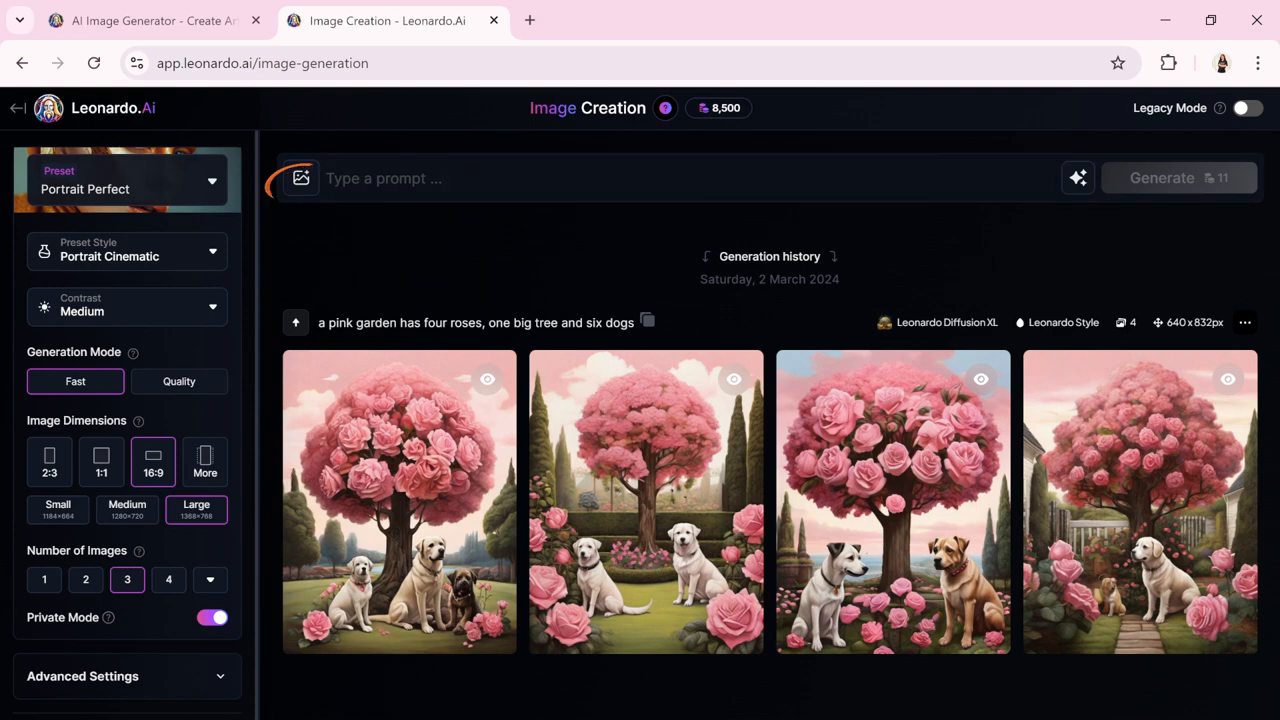
Open the full Elements library from the prompt's image options and browse the available LoRA styles.
left_click(301, 178)
scroll(333, 514, "down", 1)
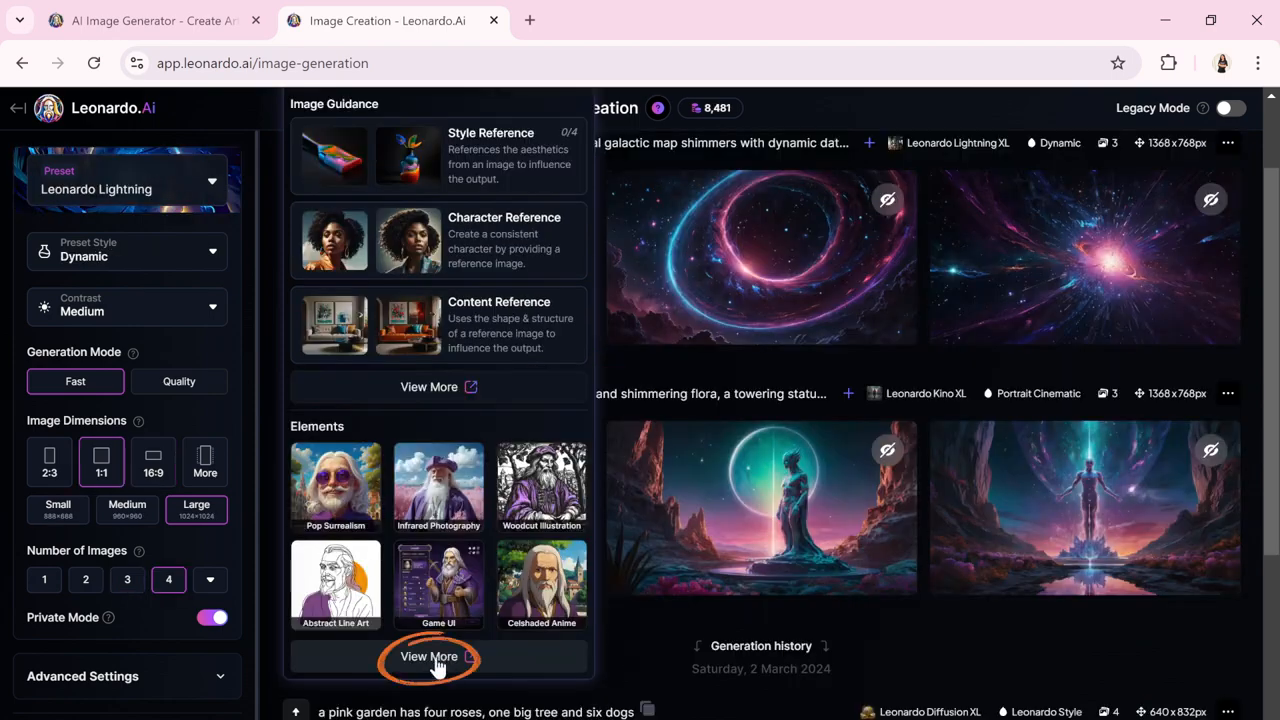
left_click(437, 657)
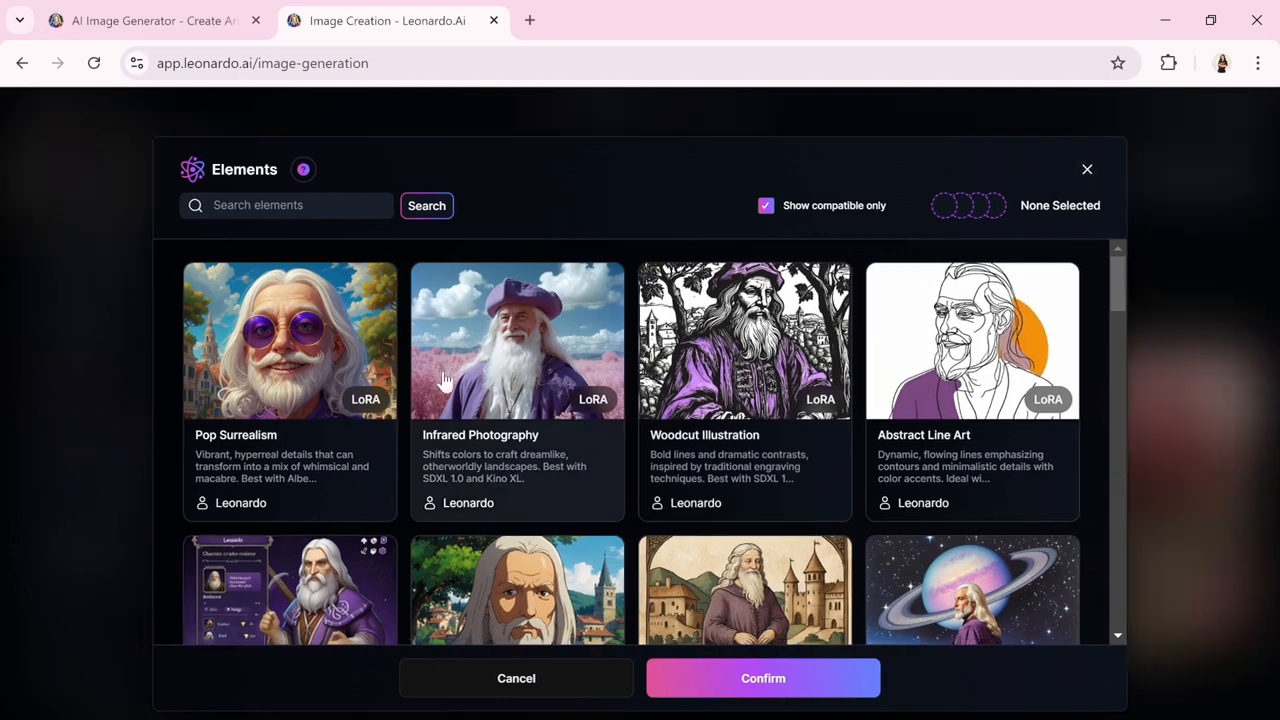
scroll(444, 380, "down", 5)
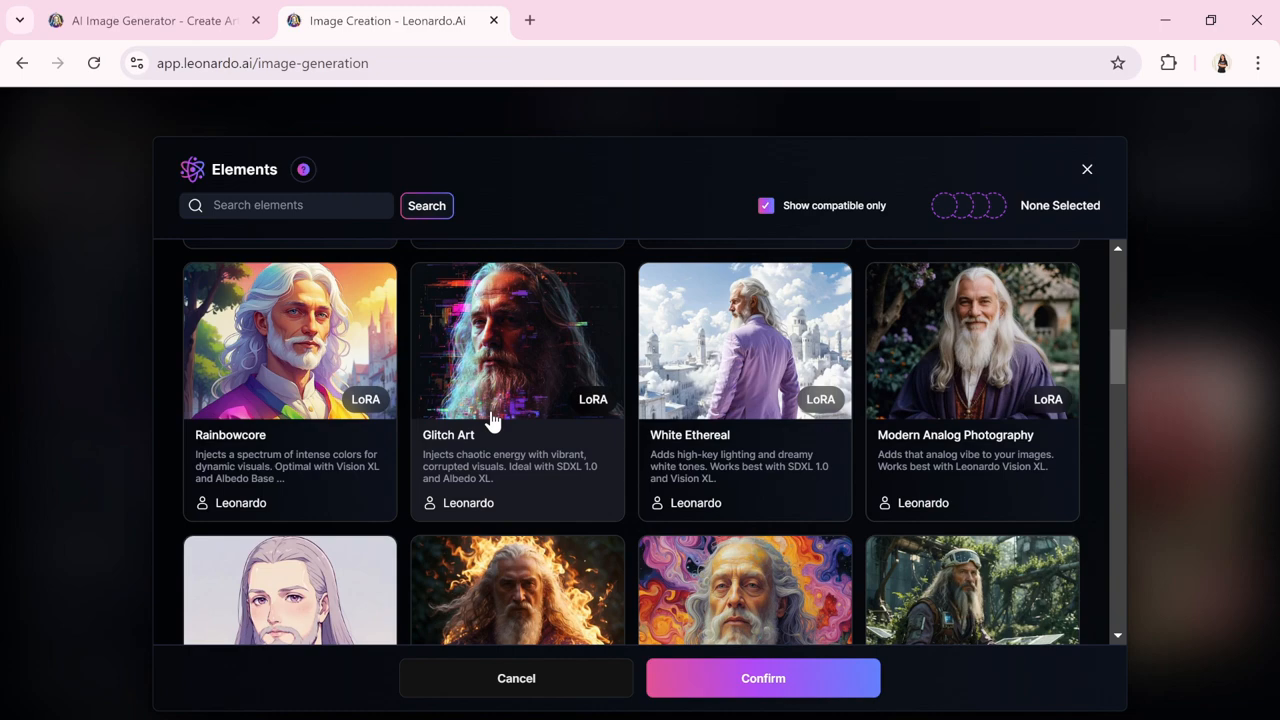
scroll(491, 421, "down", 4)
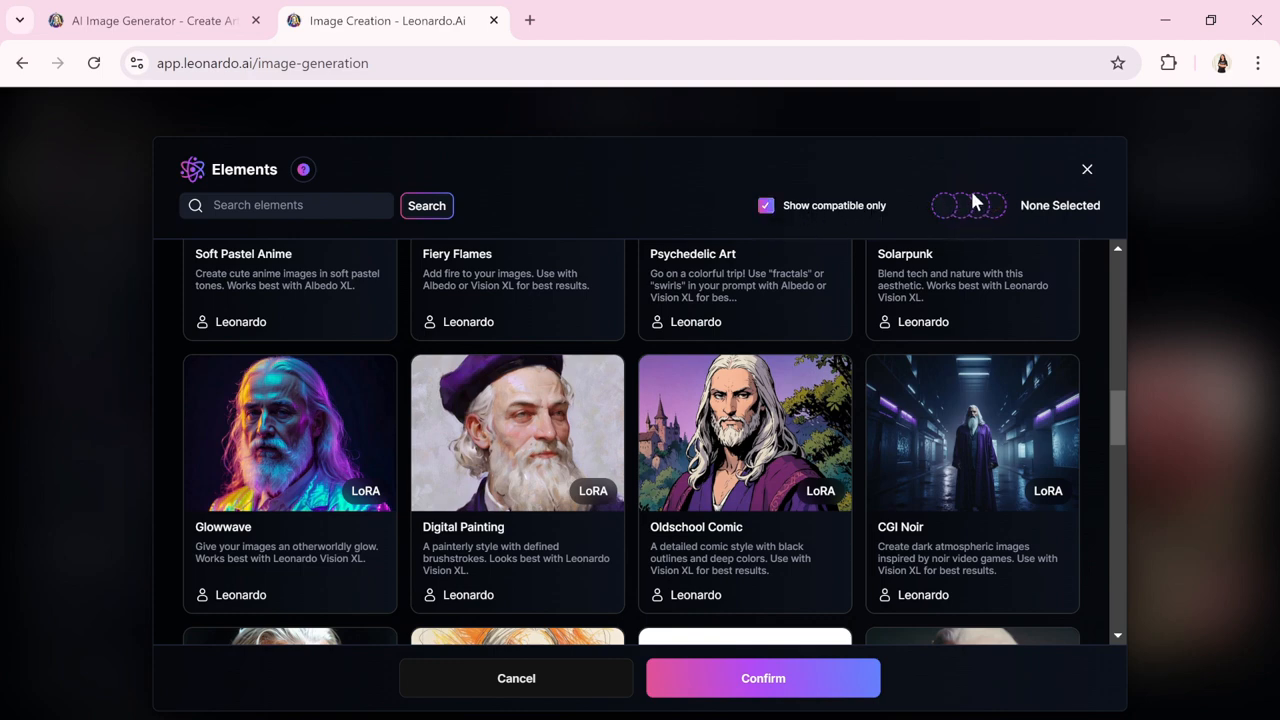
Select the CGI Noir and Oldschool Comic elements together, and deselect both again.
left_click(977, 456)
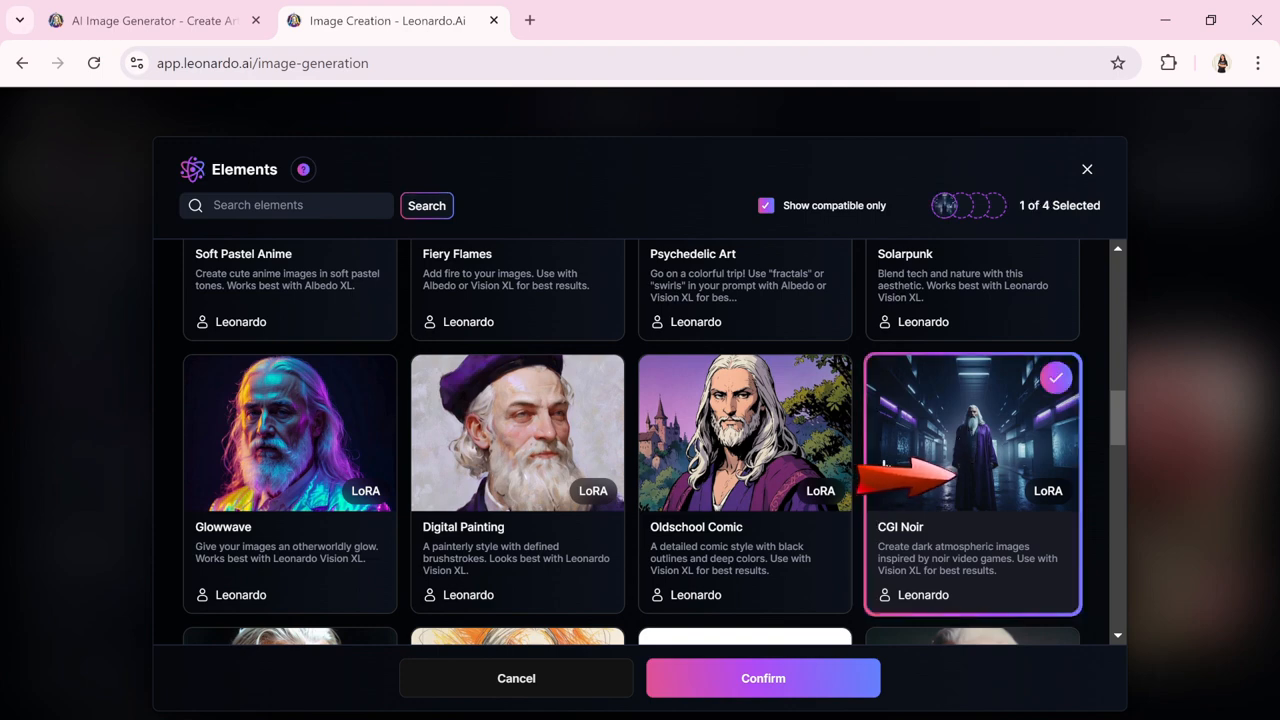
left_click(725, 470)
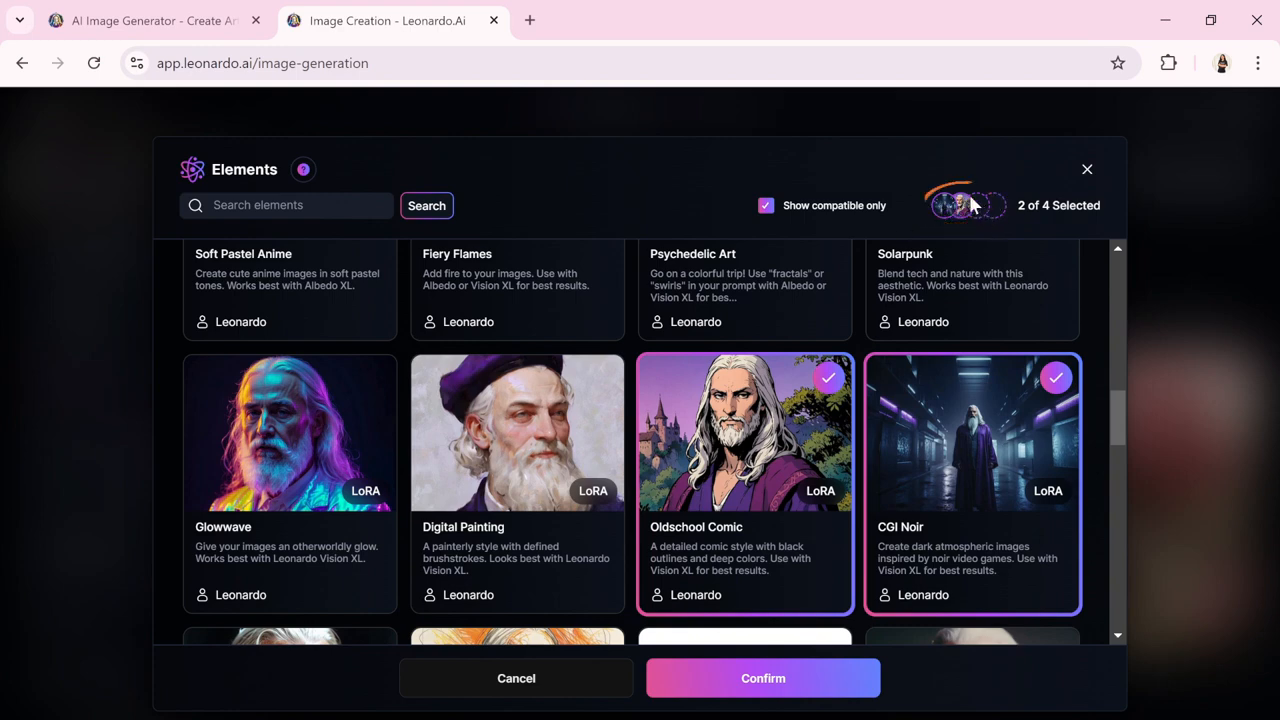
left_click(945, 428)
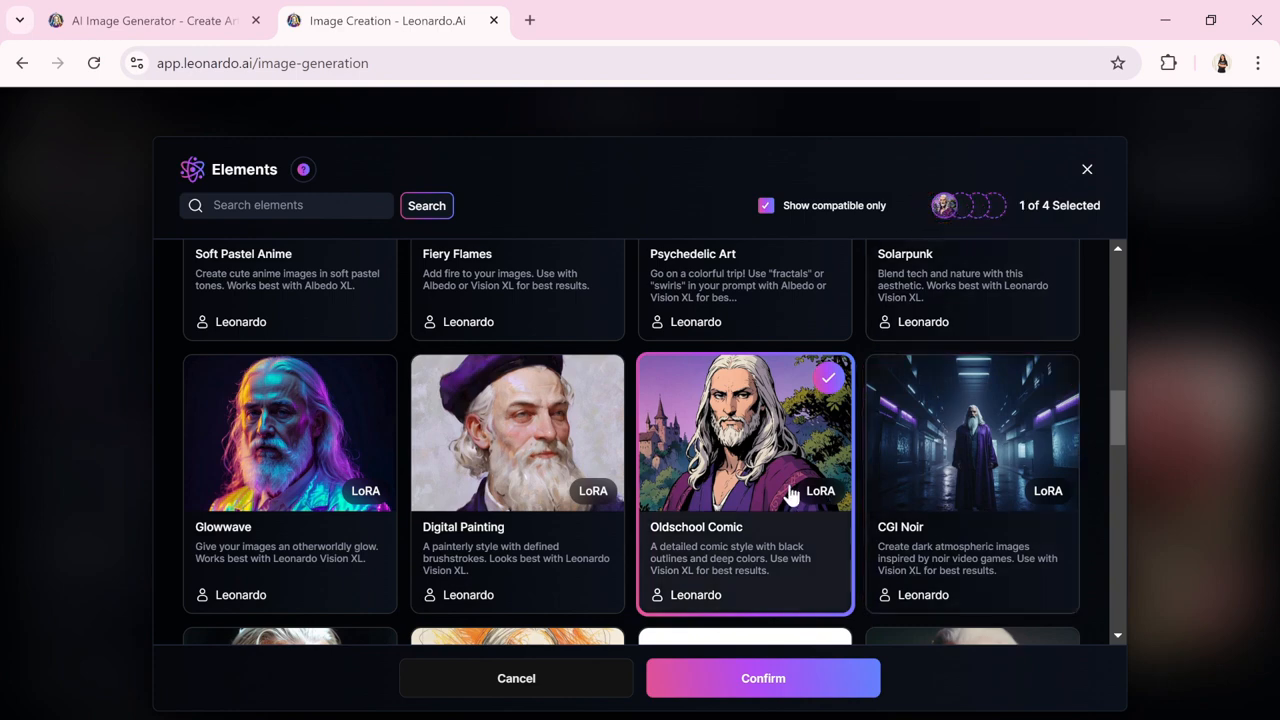
left_click(788, 492)
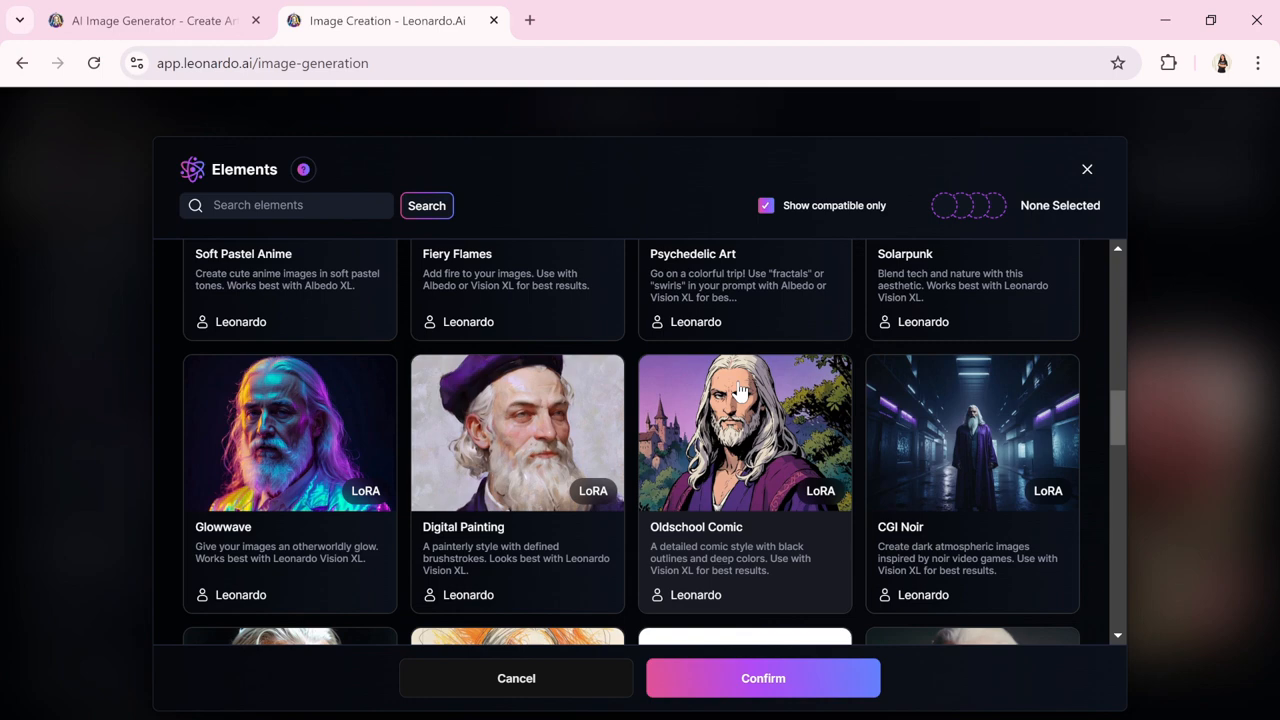
Browse the remaining LoRA styles in the Elements library and close it without selecting any.
scroll(740, 392, "down", 2)
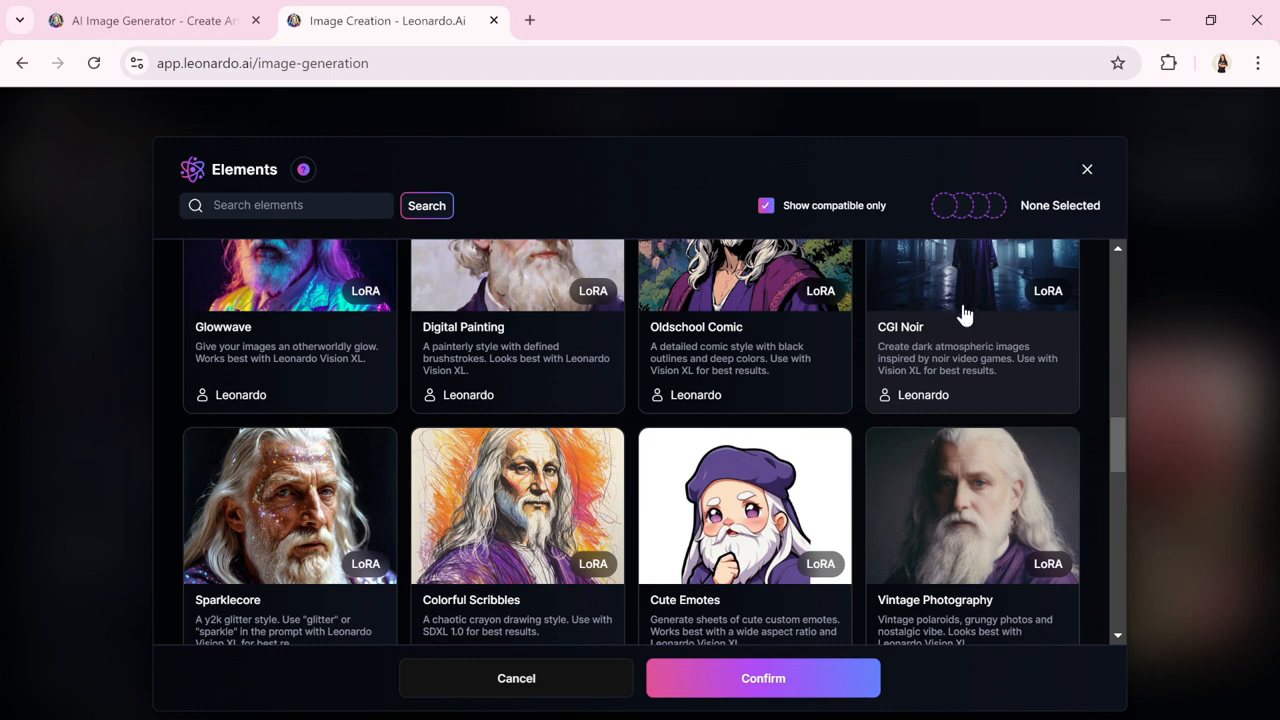
scroll(968, 313, "down", 4)
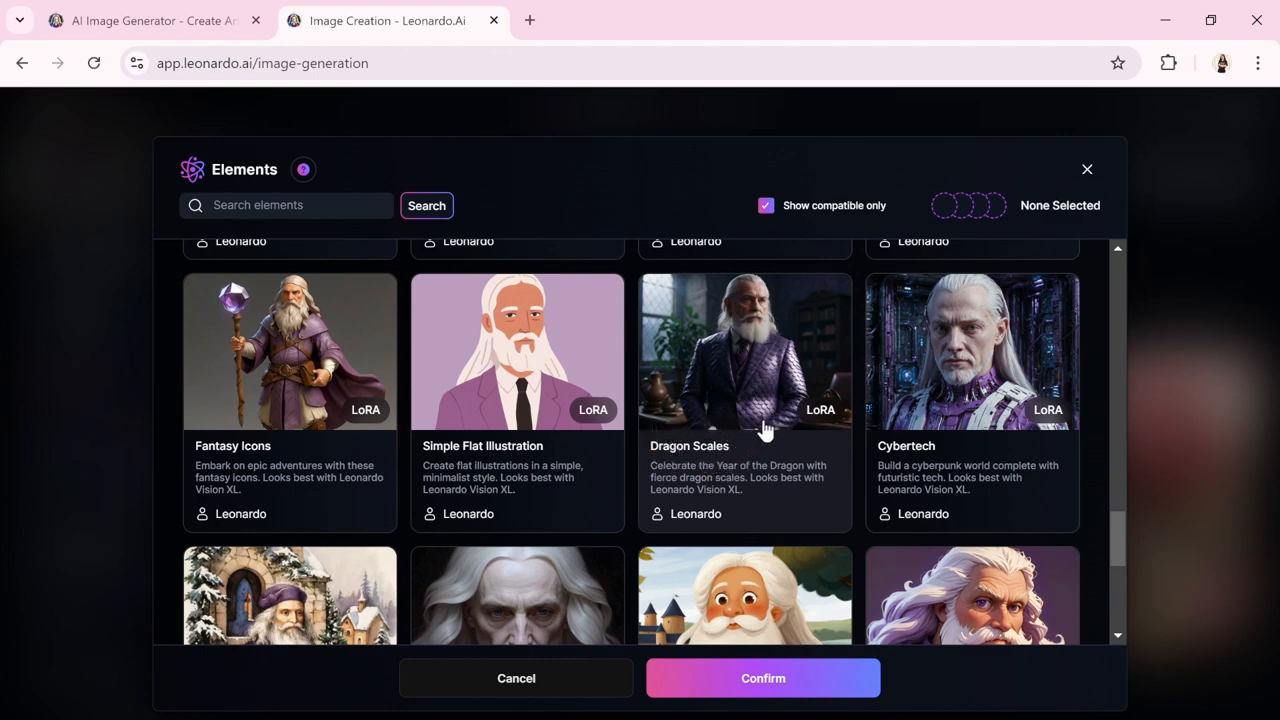
scroll(760, 440, "down", 2)
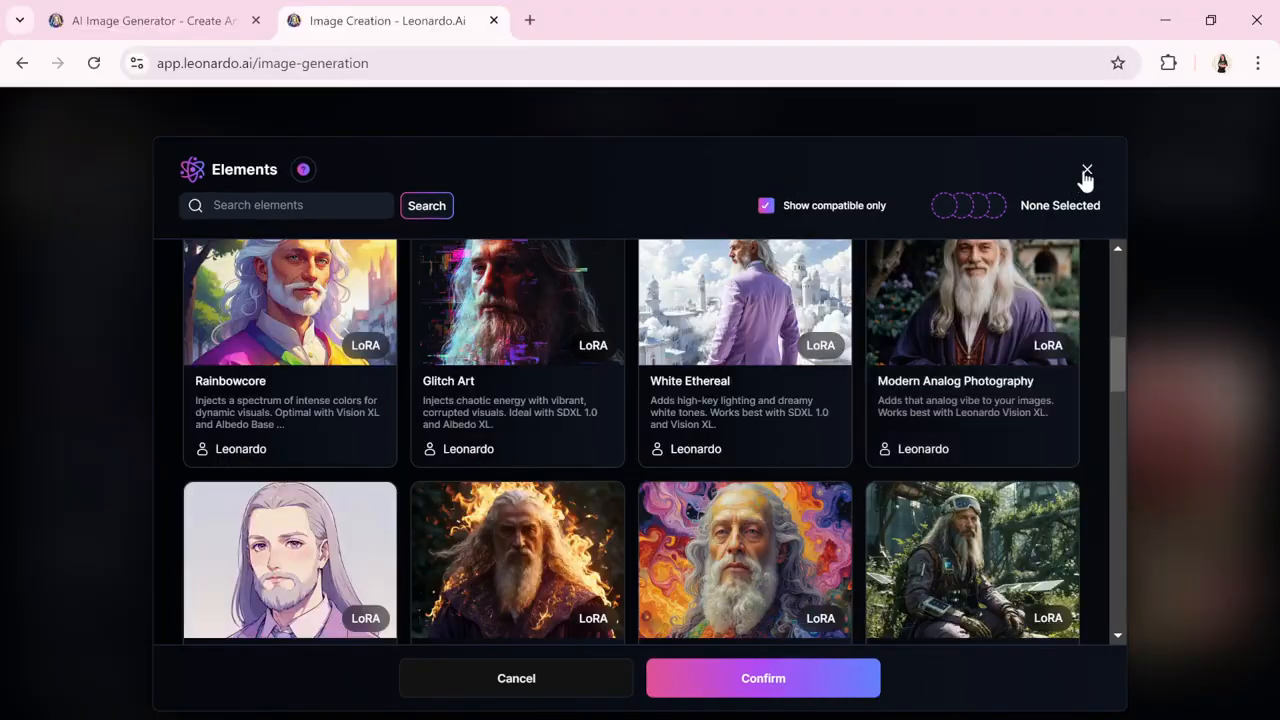
left_click(1124, 137)
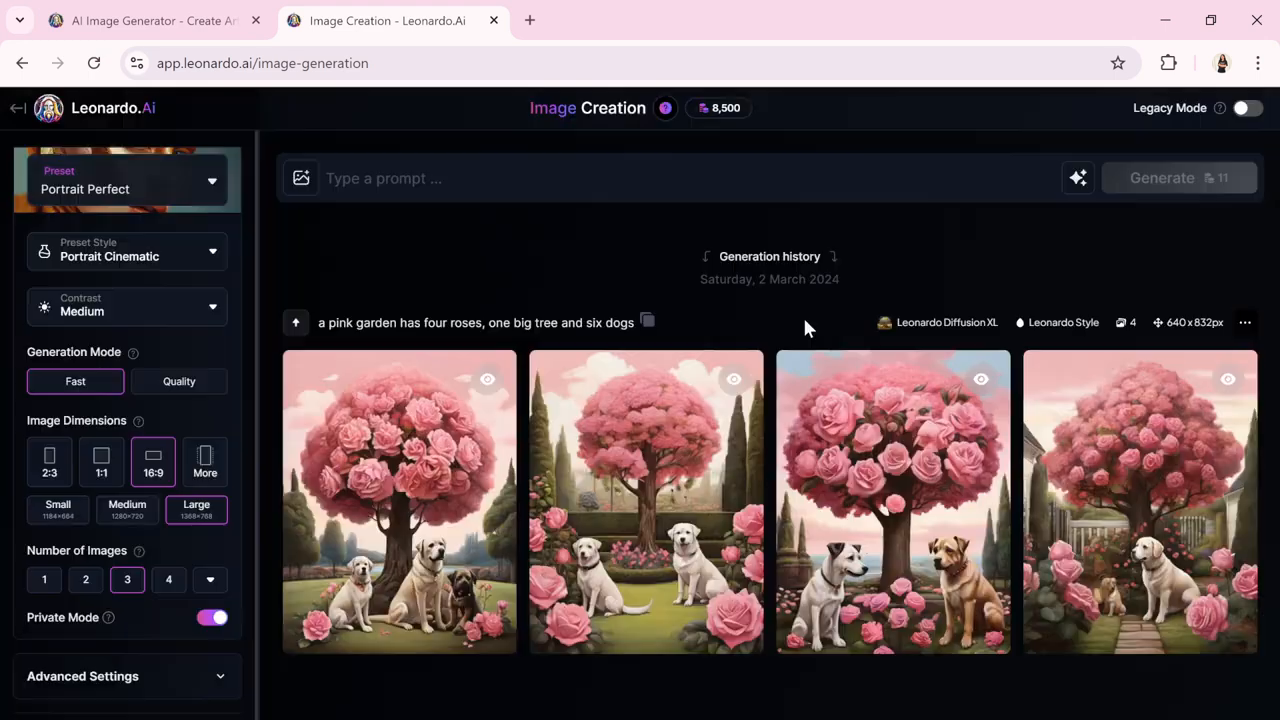
Fill the prompt with a new AI-written random prompt and generate images from it.
left_click(1079, 181)
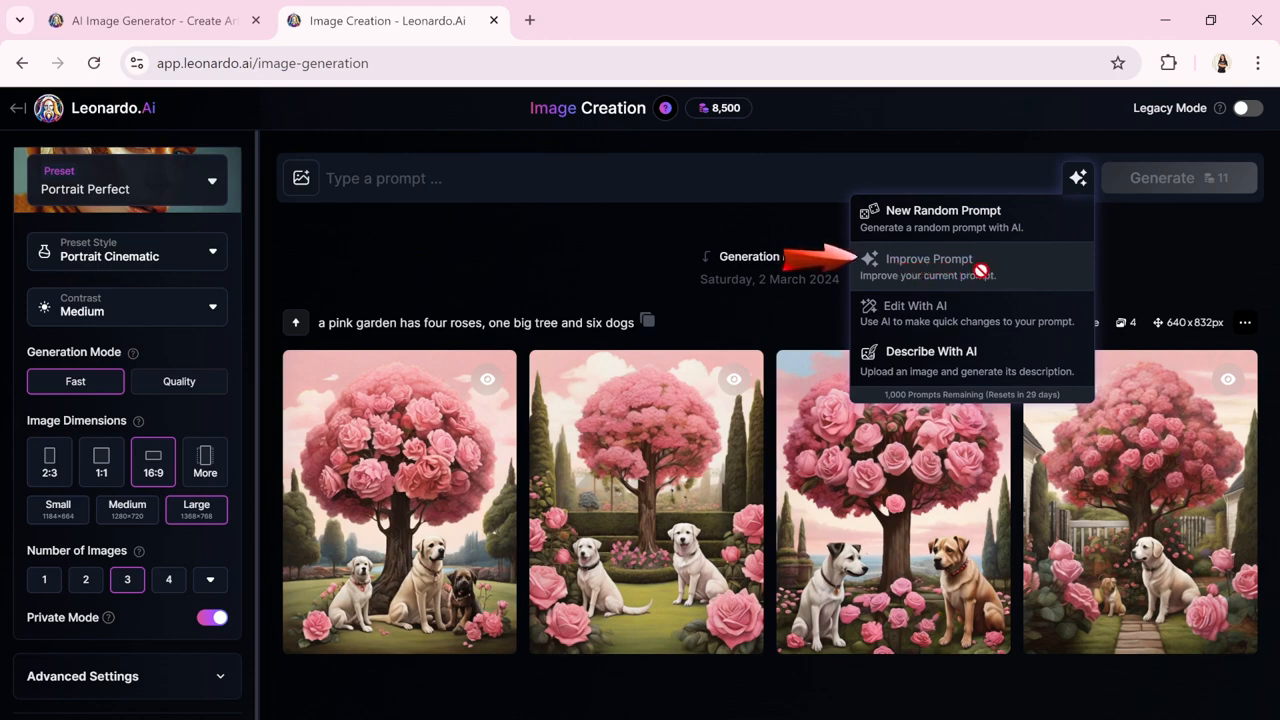
left_click(969, 216)
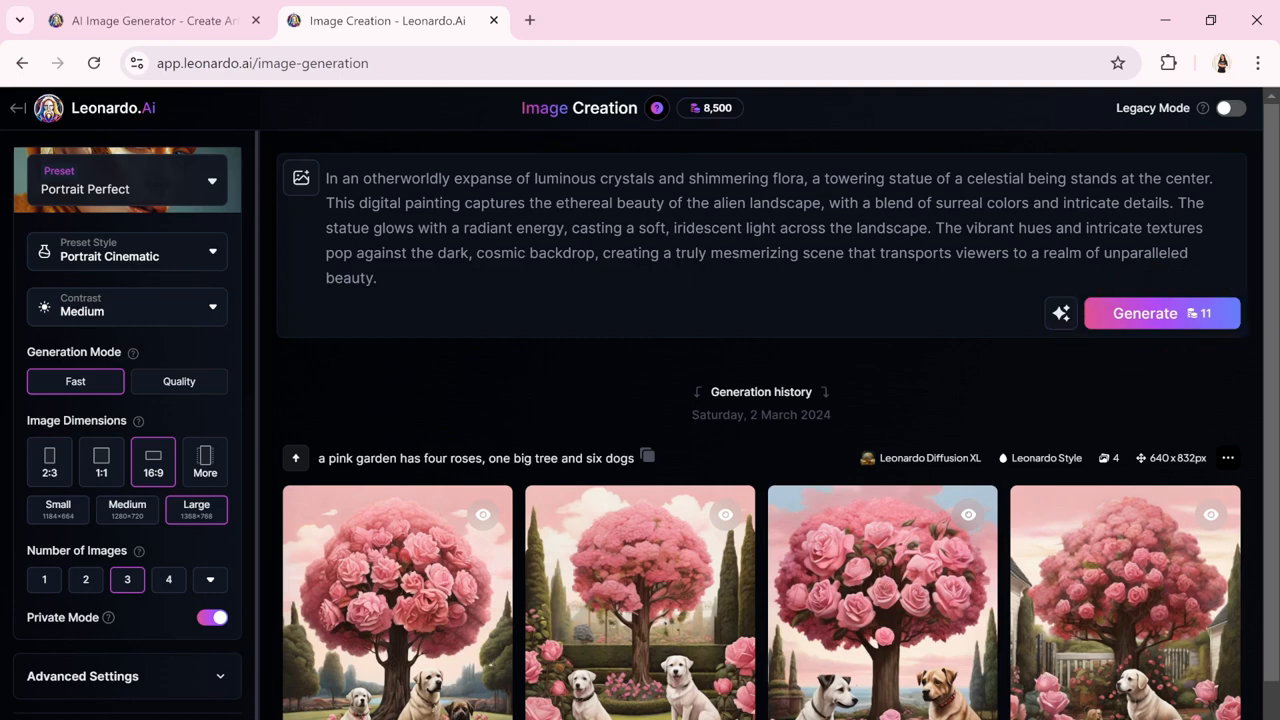
left_click(1166, 314)
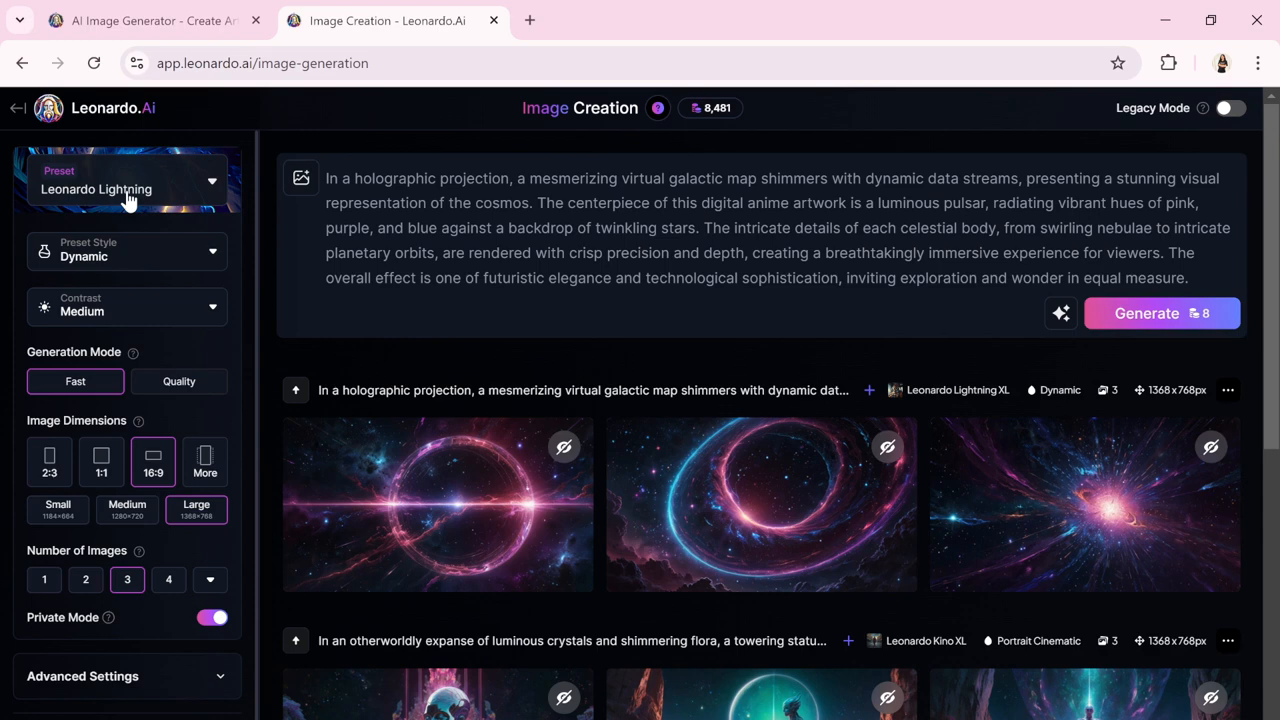
Review the available platform presets and the full list of preset styles, keeping Leonardo Lightning with the Dynamic style.
left_click(142, 197)
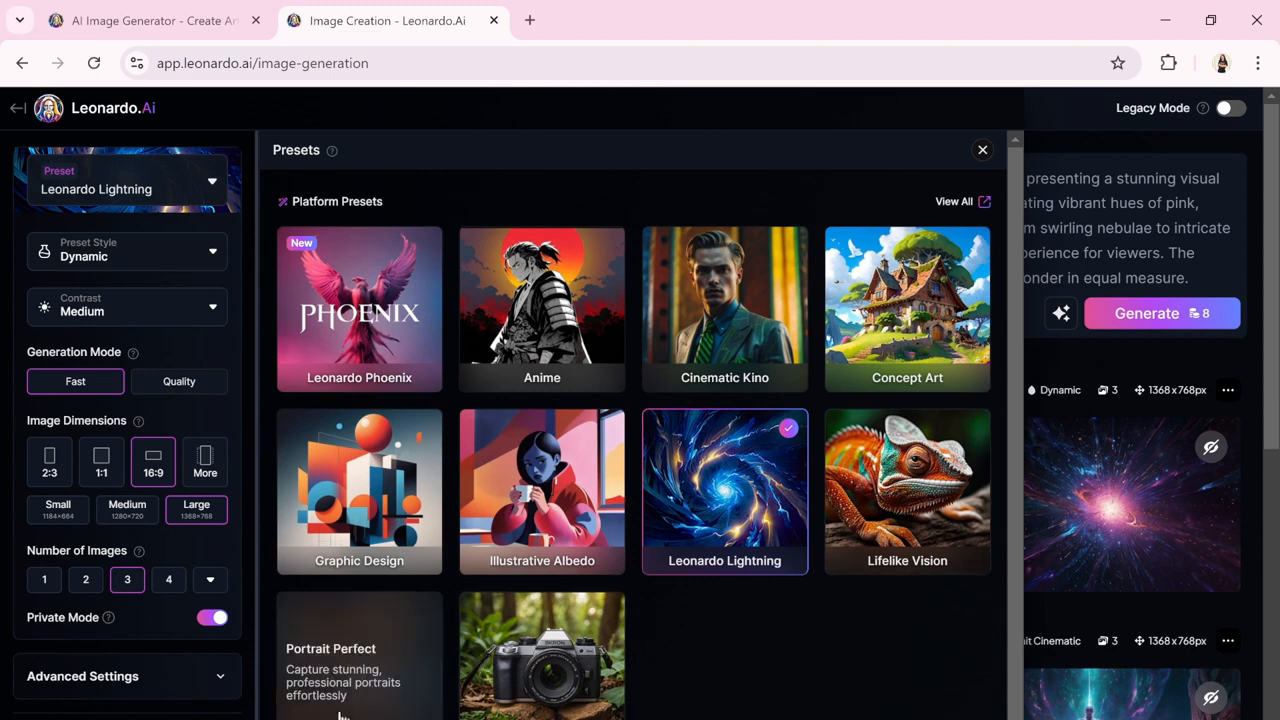
scroll(370, 700, "down", 1)
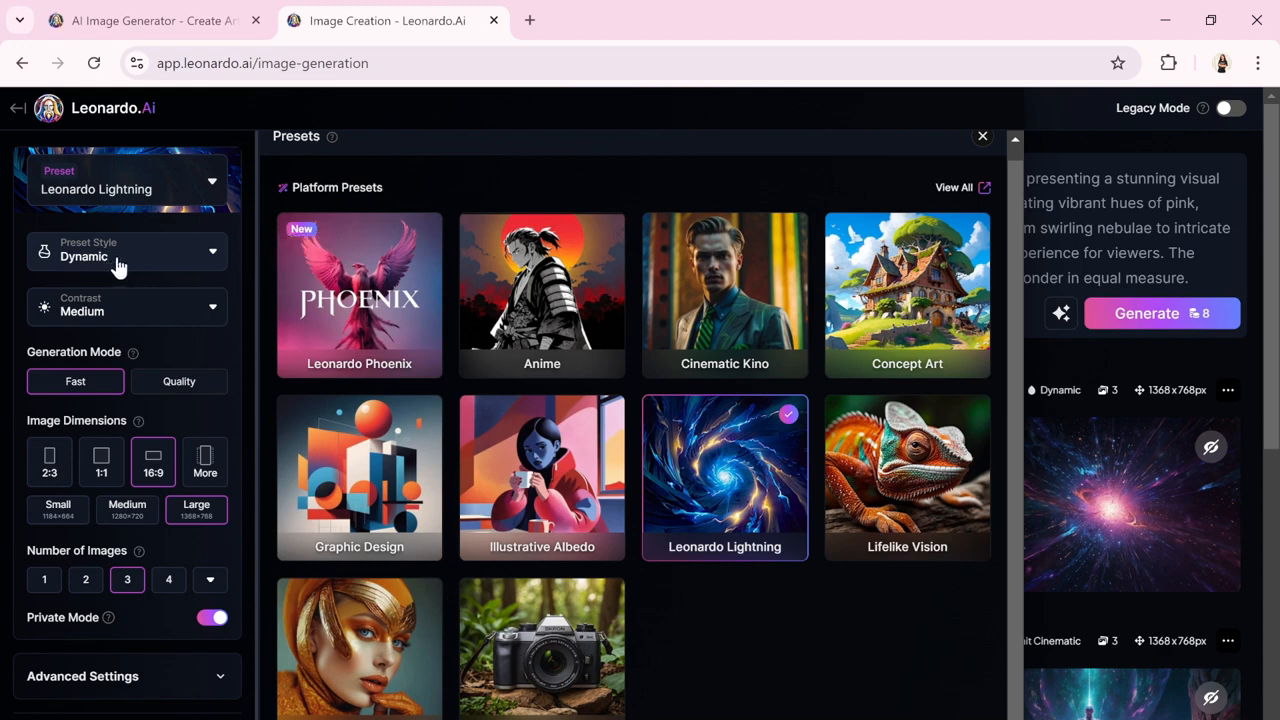
left_click(213, 256)
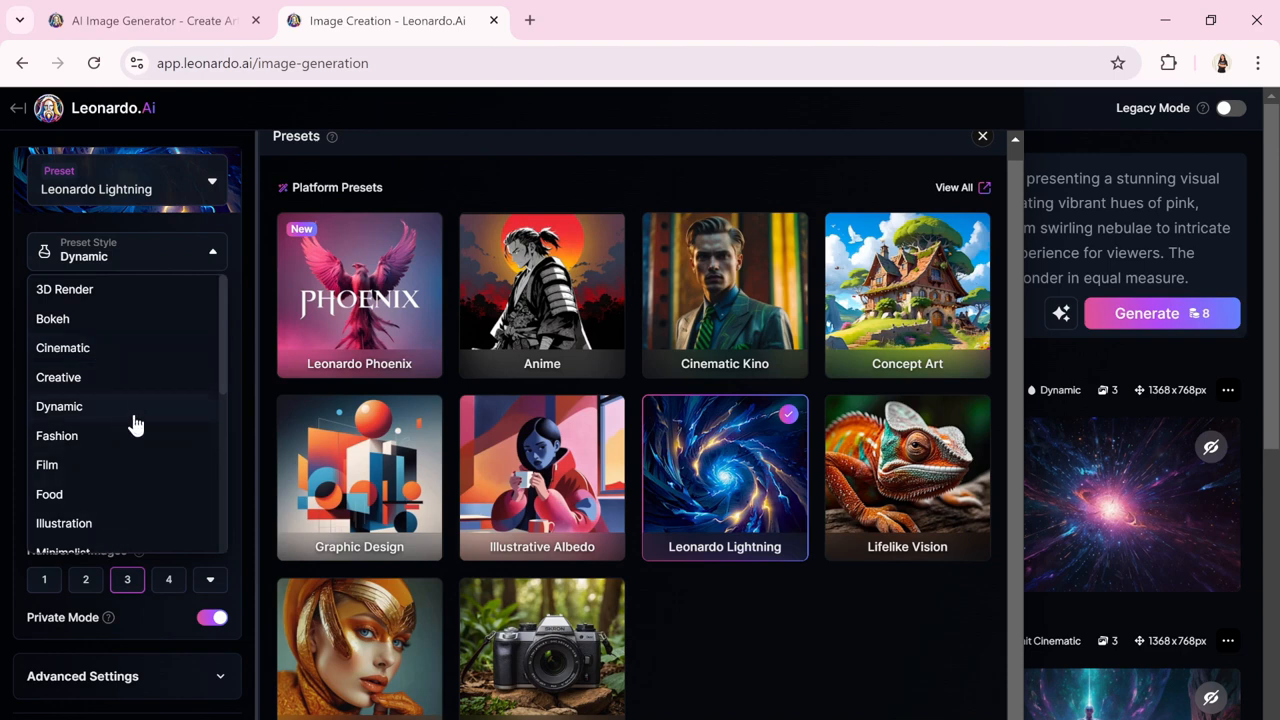
scroll(136, 425, "down", 4)
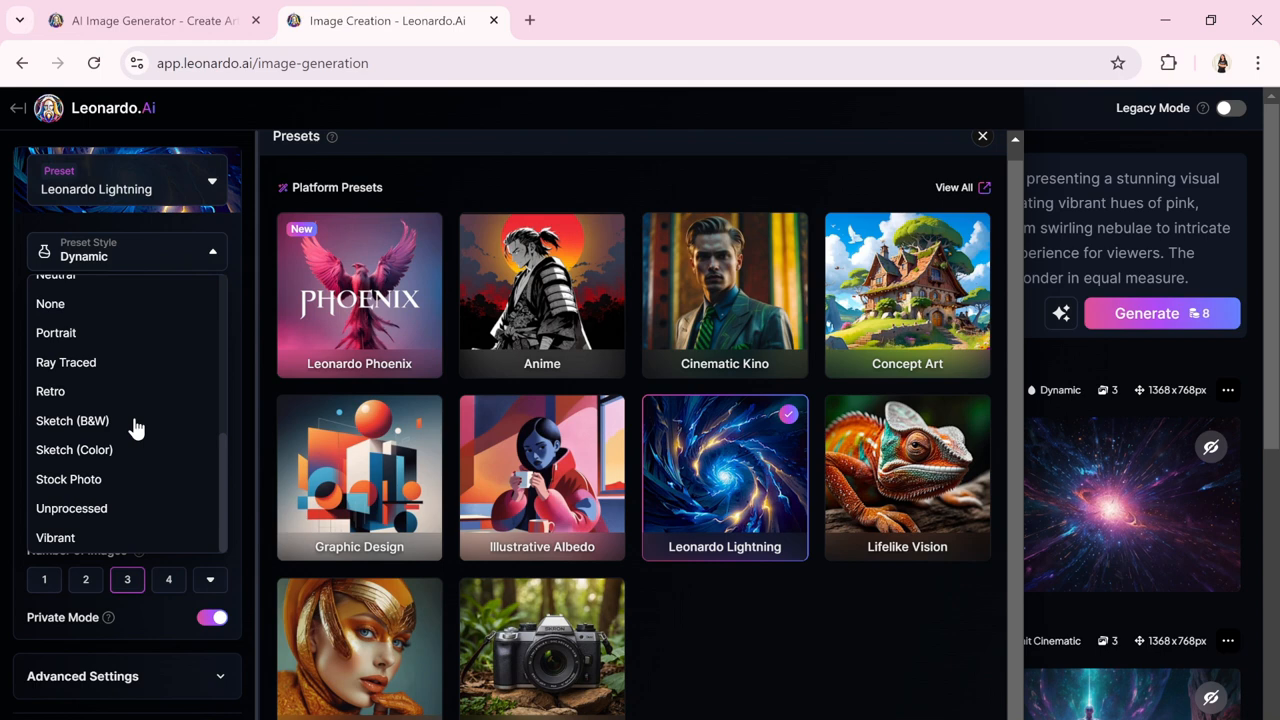
scroll(136, 428, "down", 2)
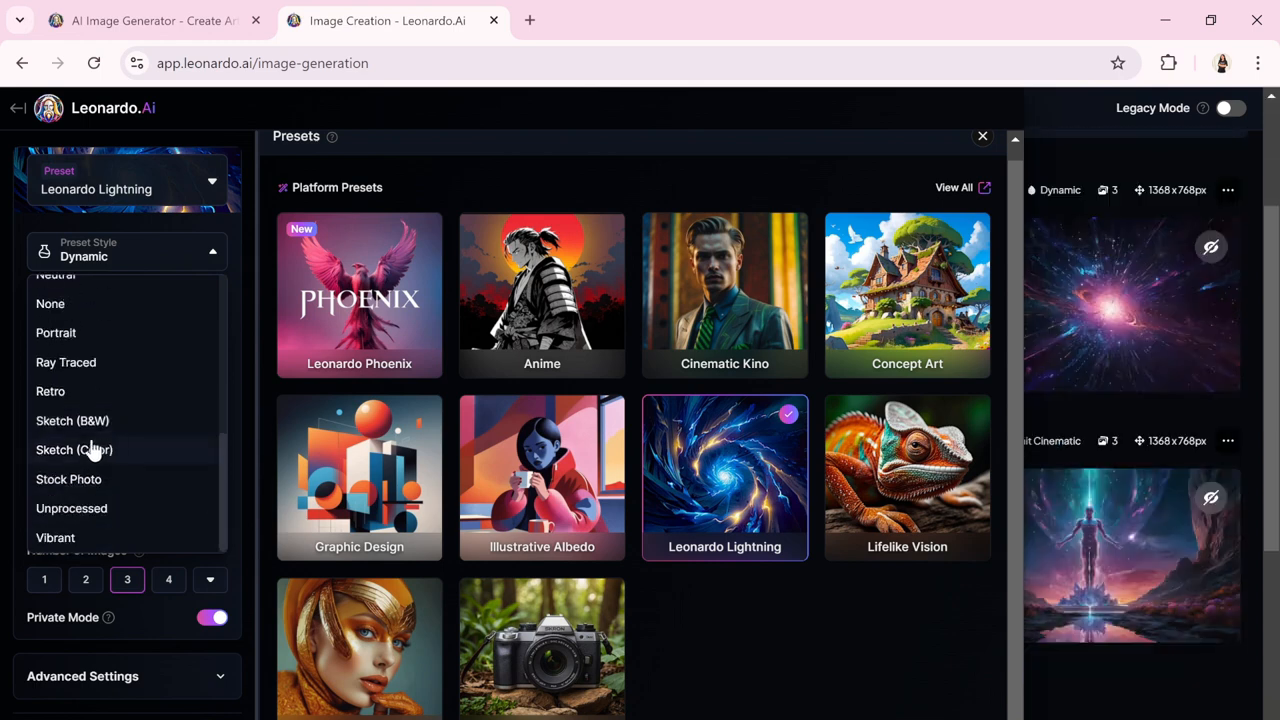
key("Escape")
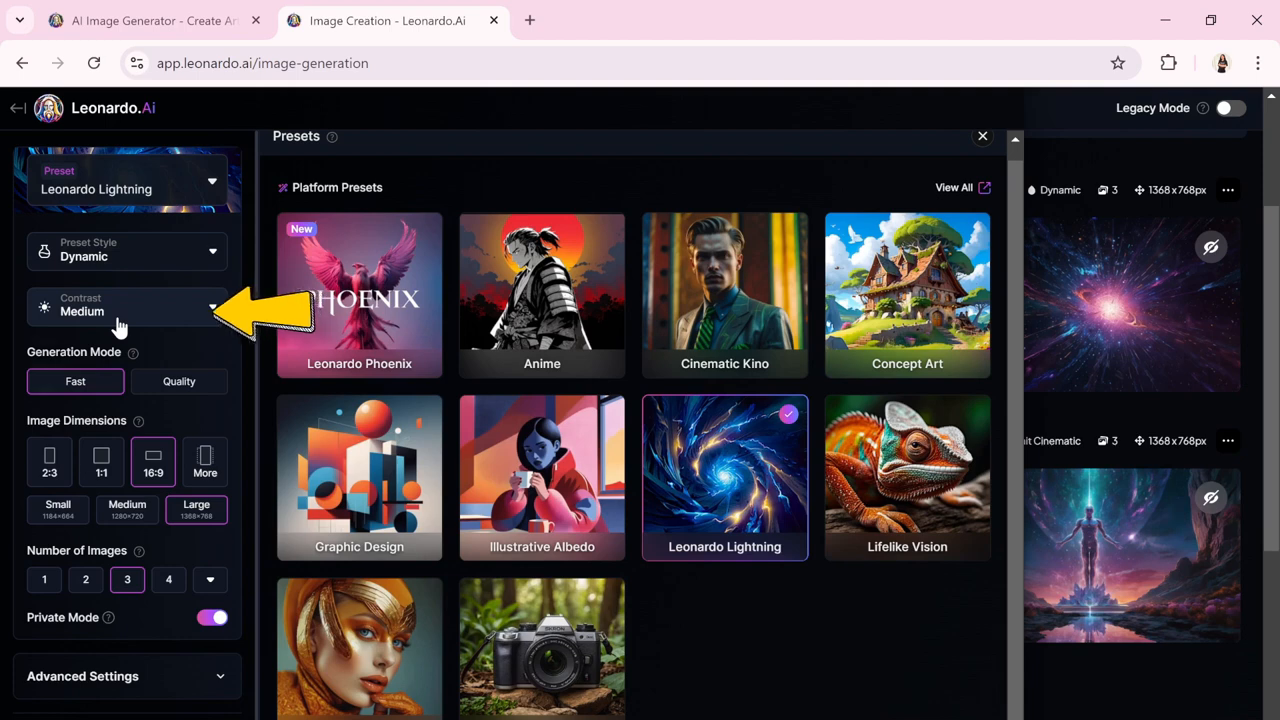
Review the contrast levels and choose Medium.
left_click(118, 318)
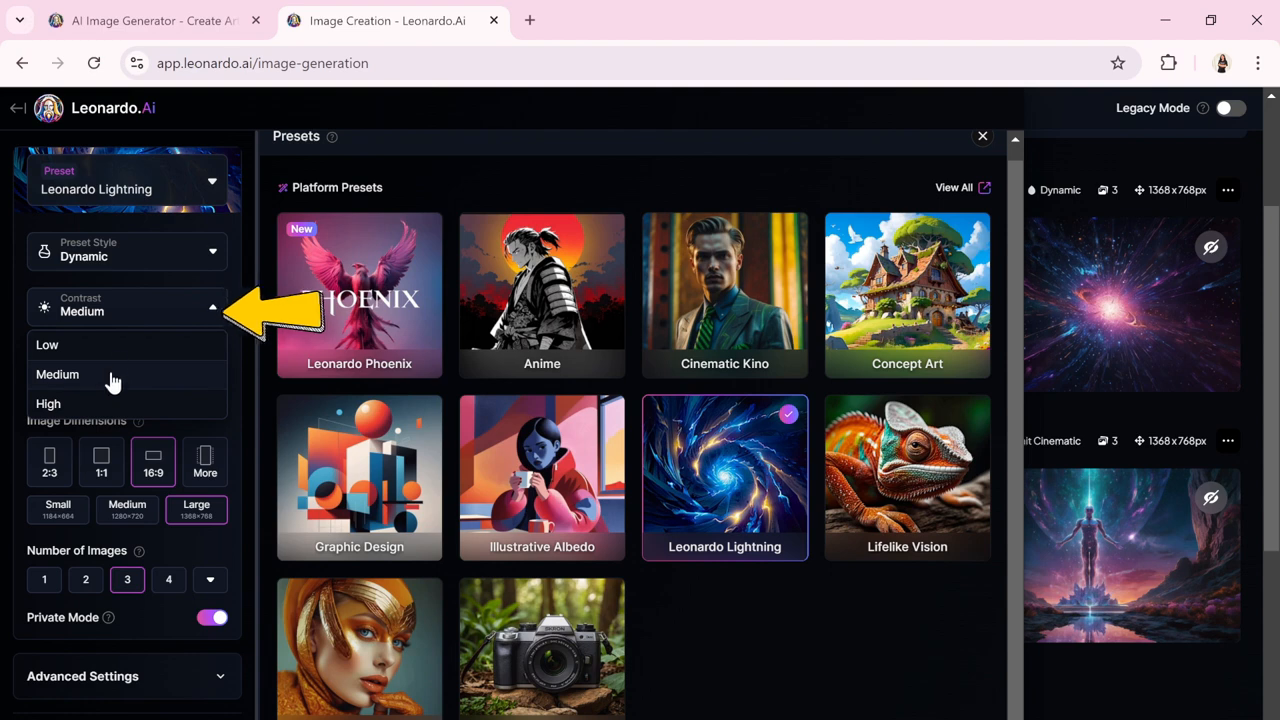
left_click(110, 376)
scroll(148, 428, "down", 1)
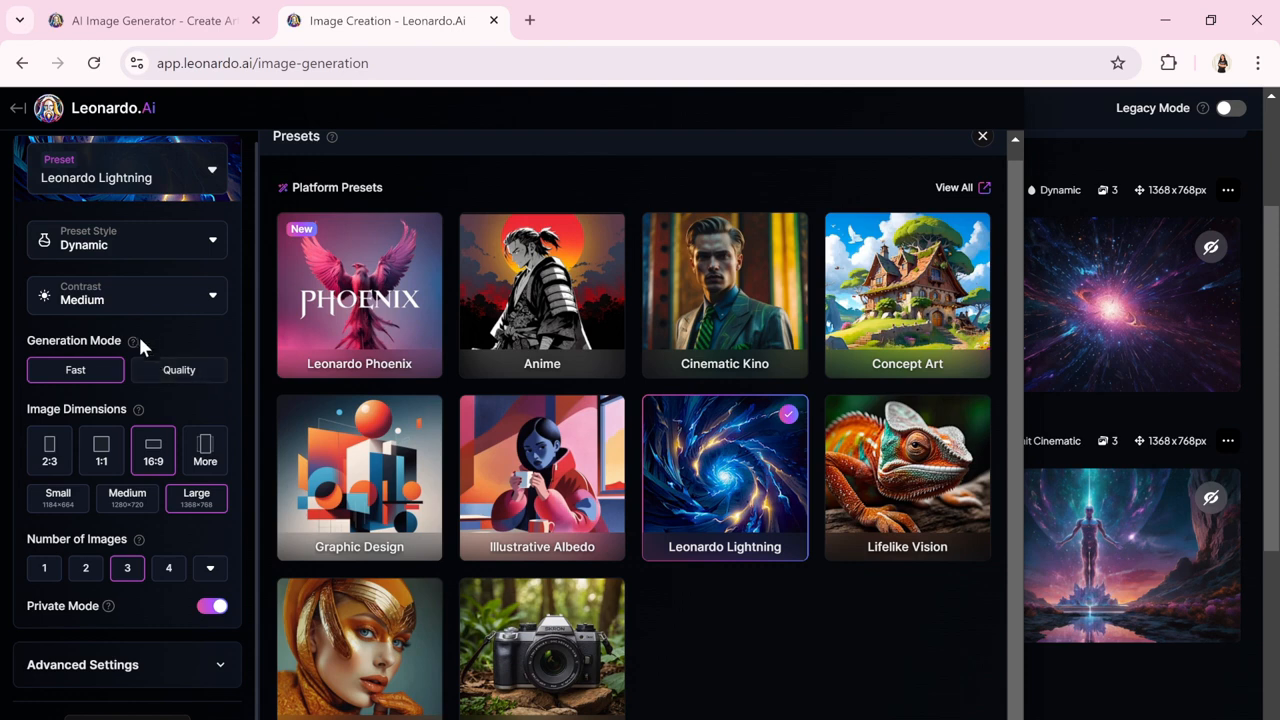
mouse_move(133, 342)
Try the 1:1 image dimensions and switch back to 16:9.
left_click(101, 448)
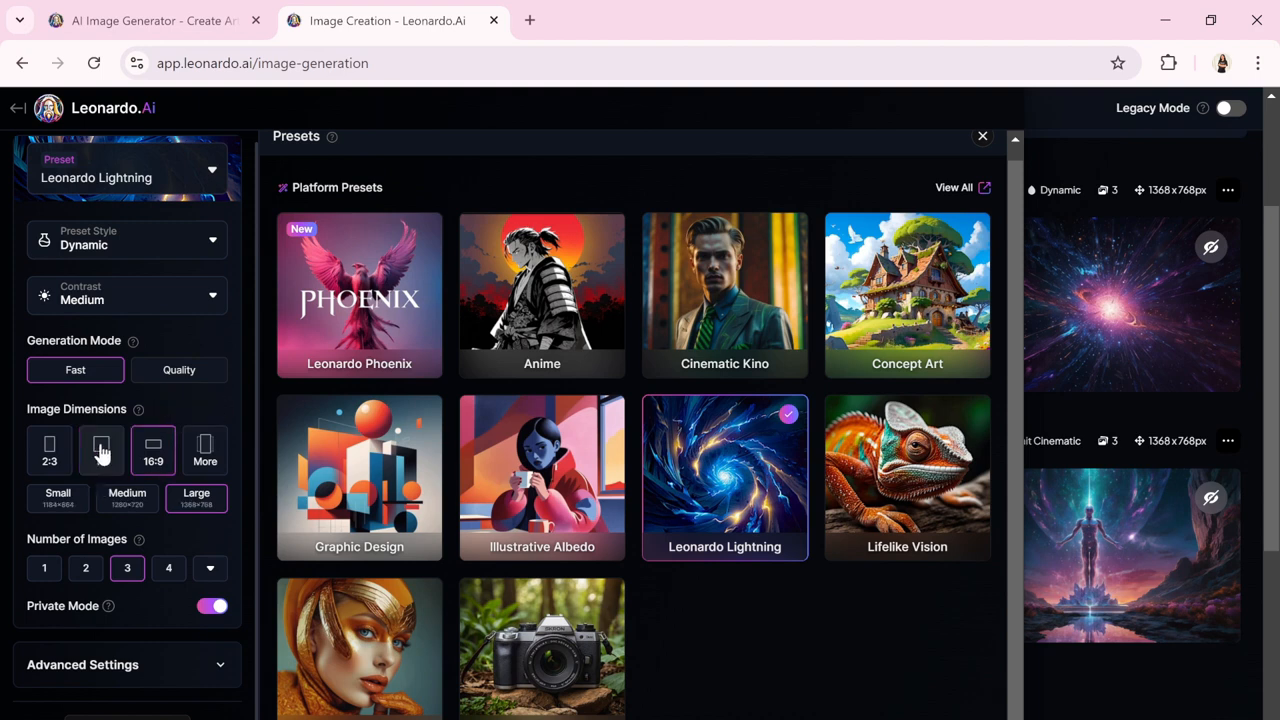
left_click(101, 450)
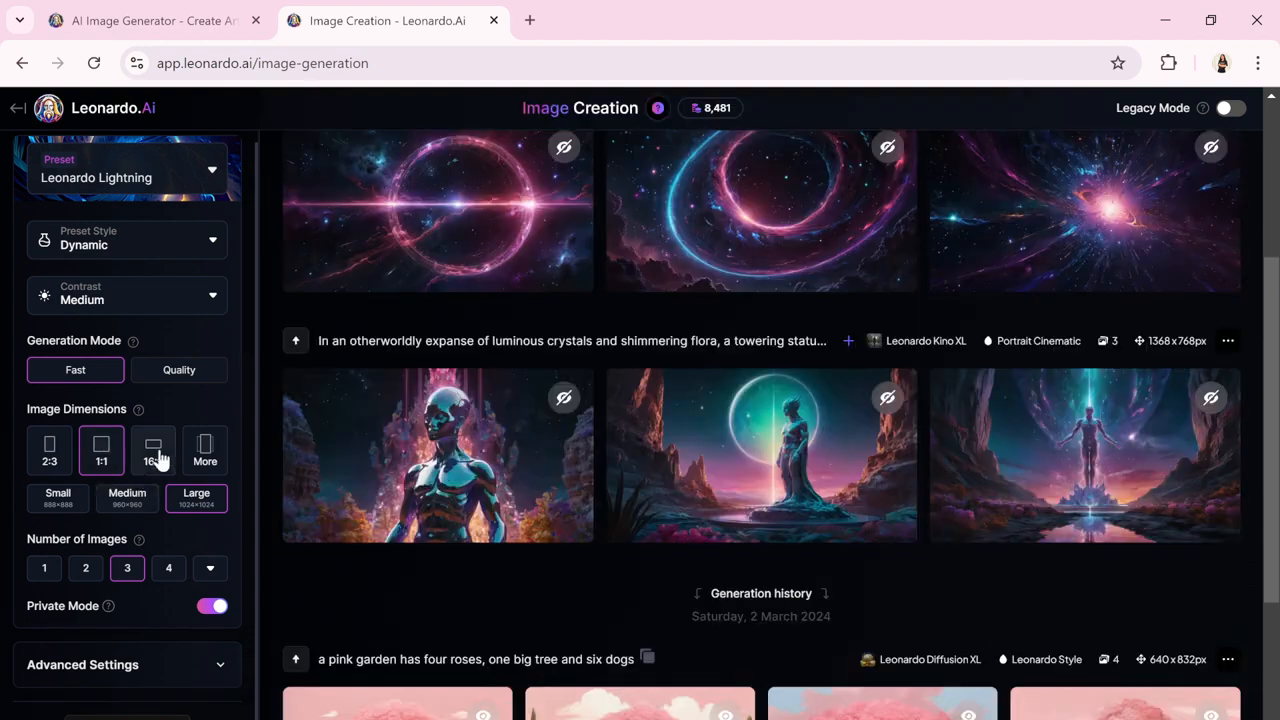
left_click(157, 462)
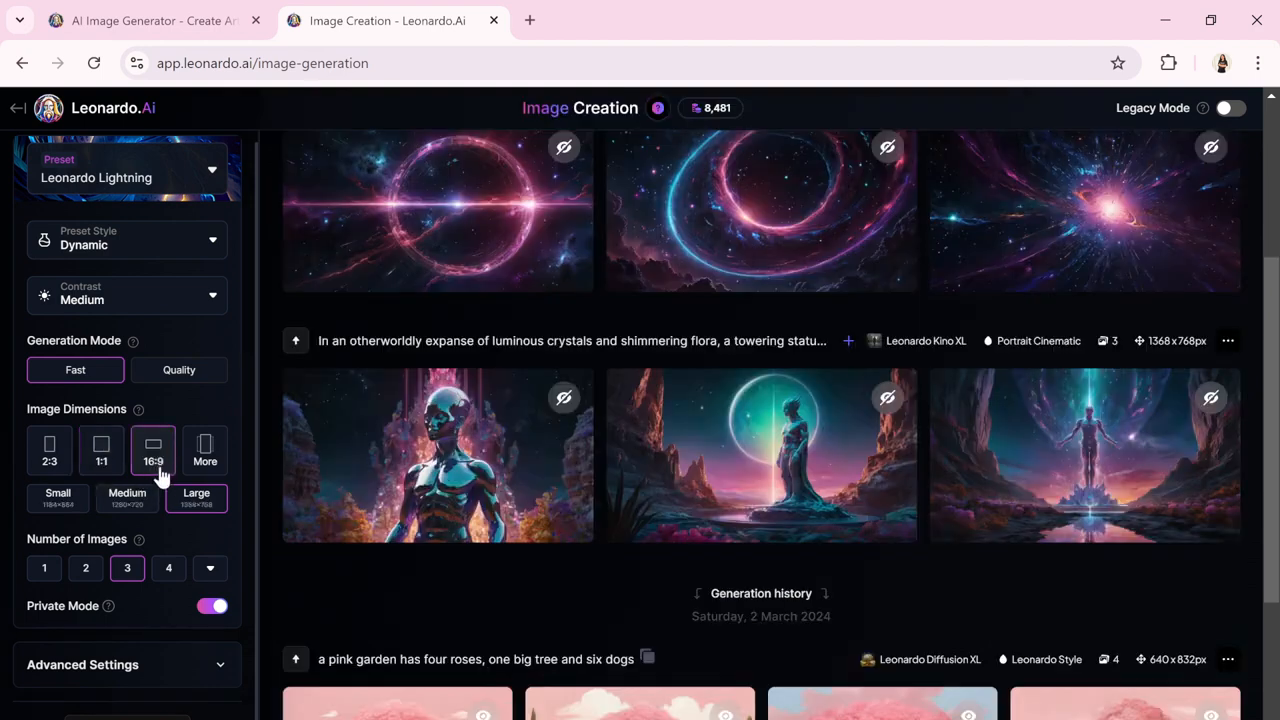
Open the additional image dimension options and set the aspect ratio to 1:1 (1024×1024 pixels) on the wide-to-tall scale.
left_click(198, 458)
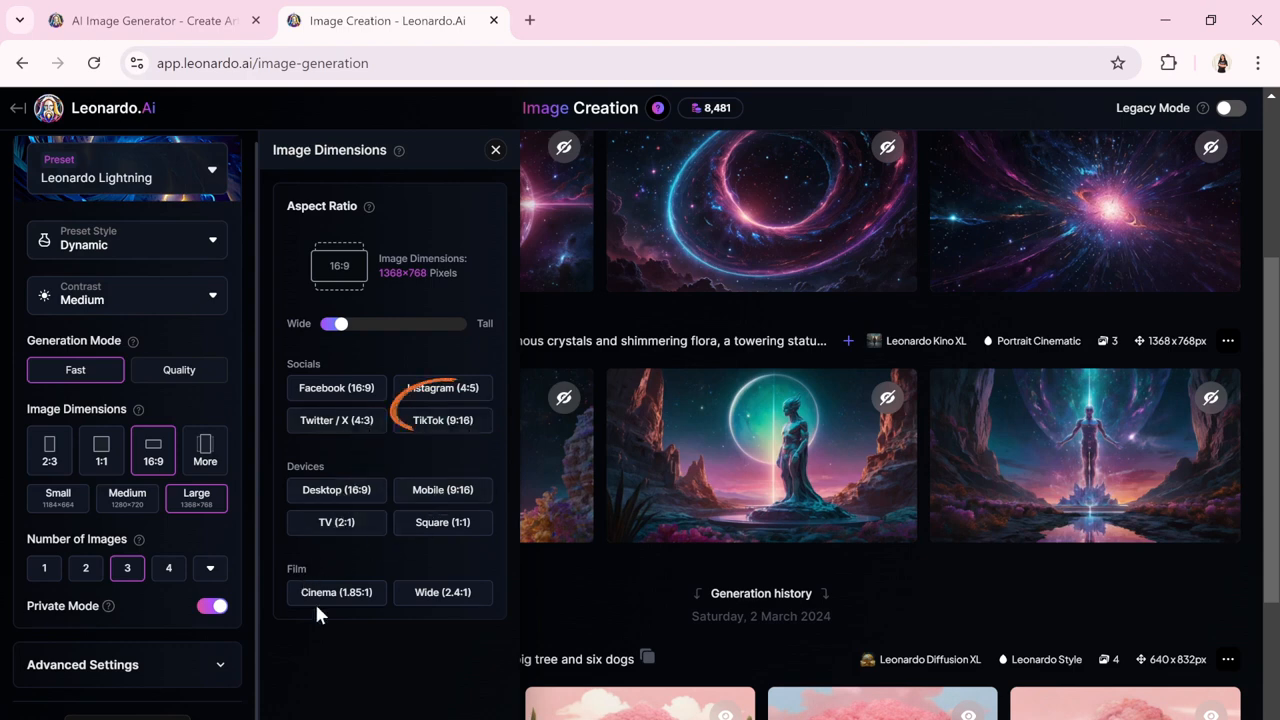
scroll(340, 605, "down", 3)
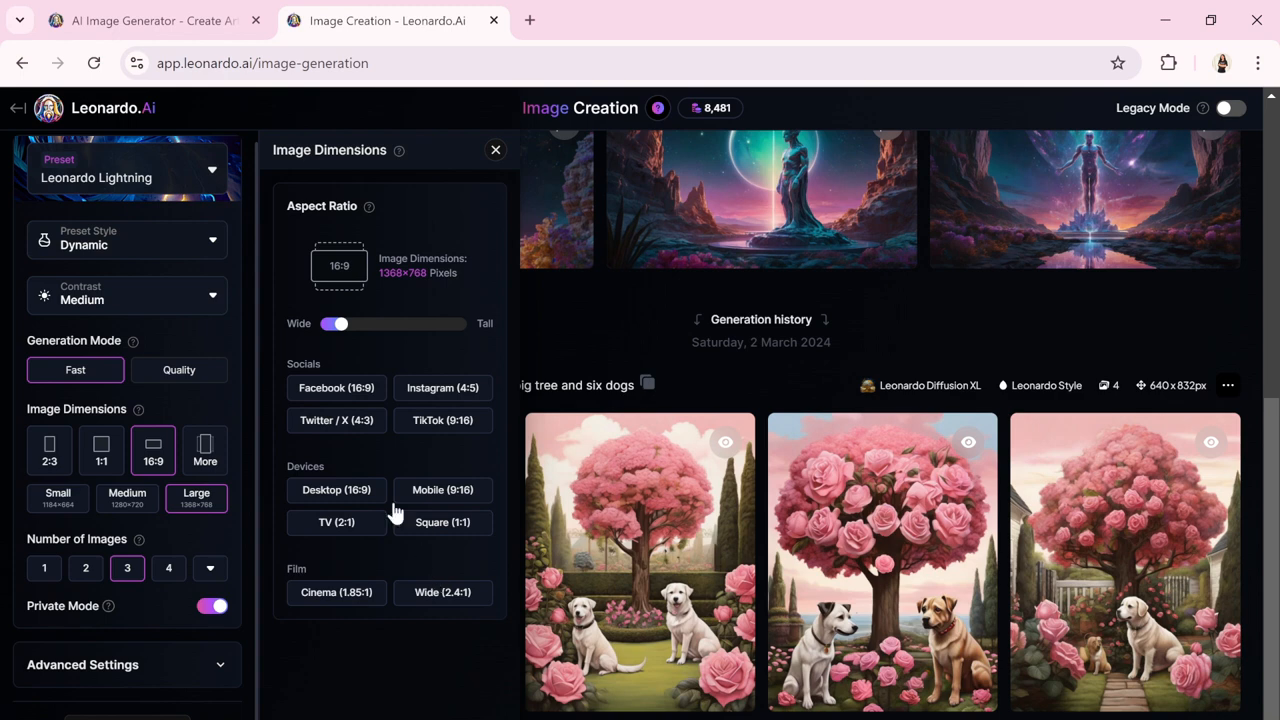
mouse_move(341, 325)
left_mouse_down()
mouse_move(412, 346)
mouse_move(466, 337)
mouse_move(357, 335)
left_mouse_up()
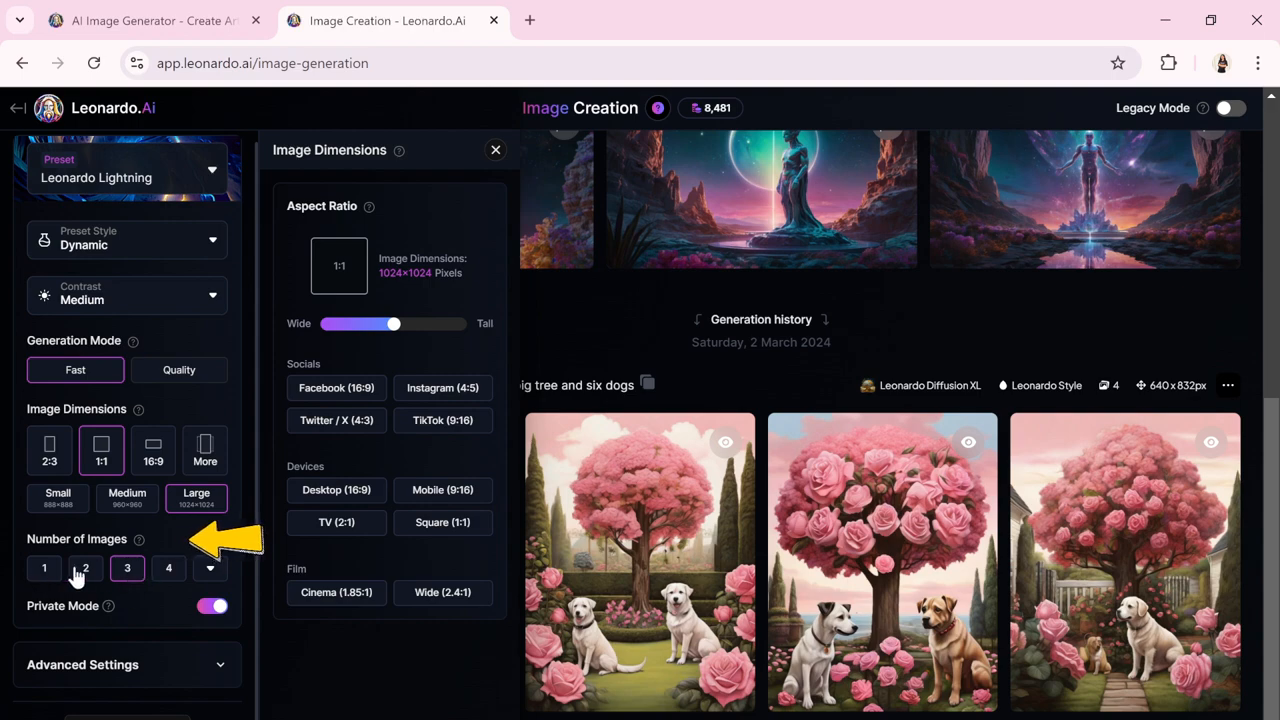
Set the number of images per generation to 4.
scroll(1051, 287, "up", 5)
scroll(1065, 289, "up", 1)
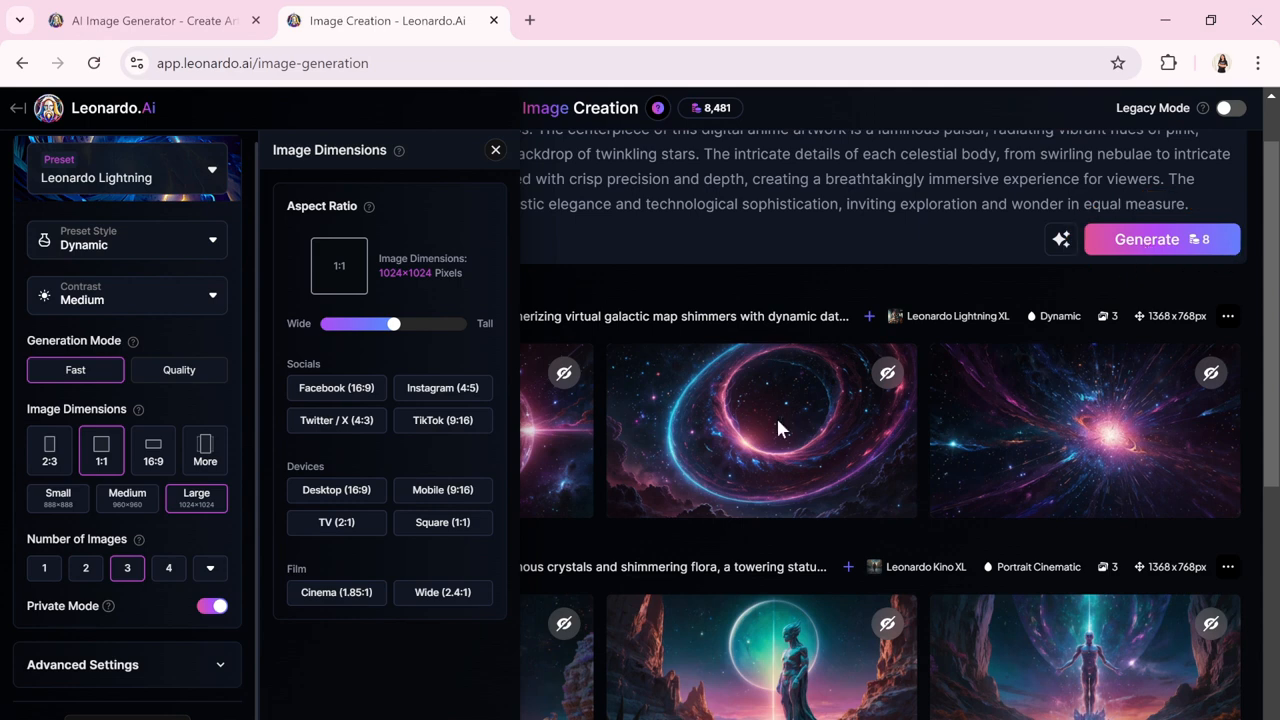
left_click(170, 570)
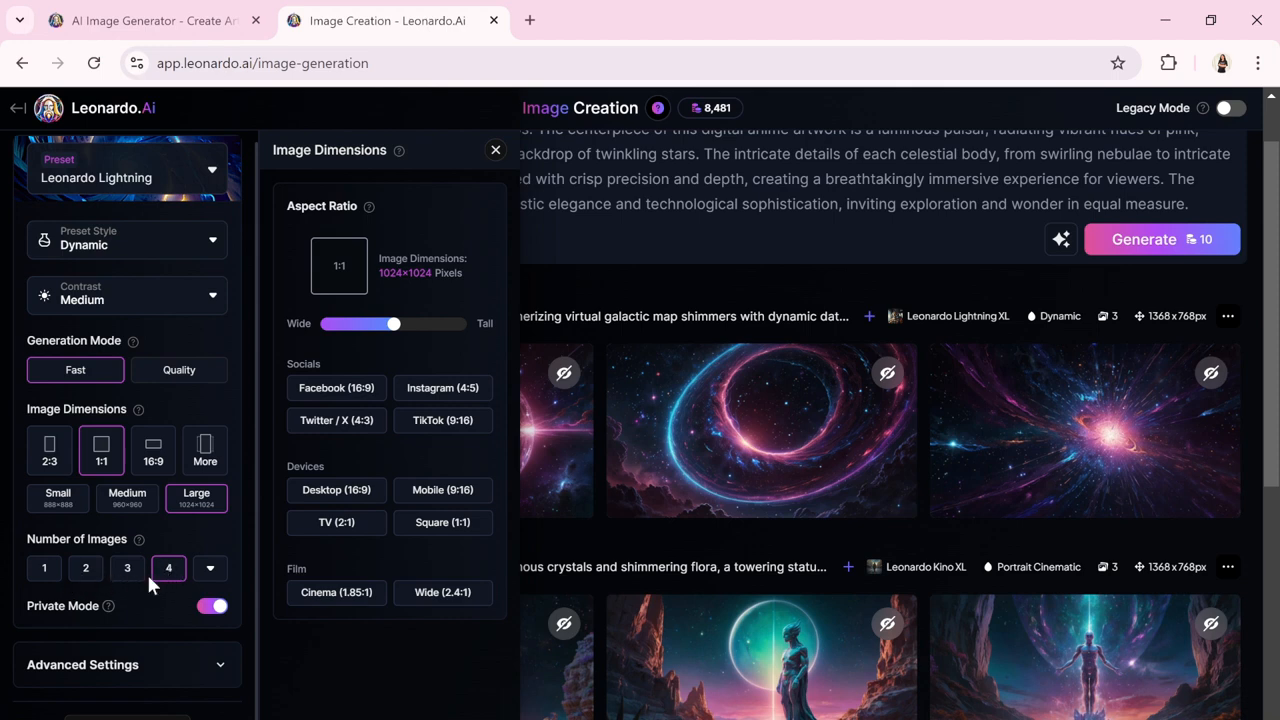
Switch the generation mode to Quality and back to Fast, and turn Private Mode off and on again.
left_click(189, 376)
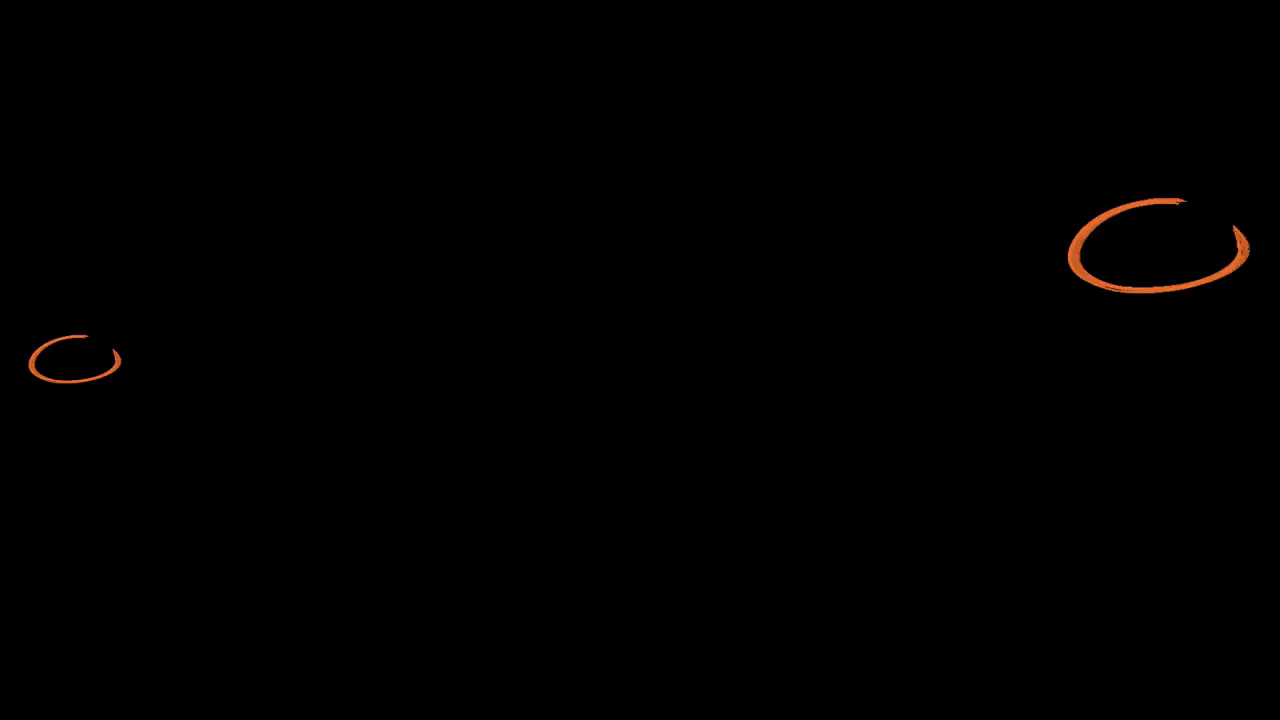
left_click(82, 375)
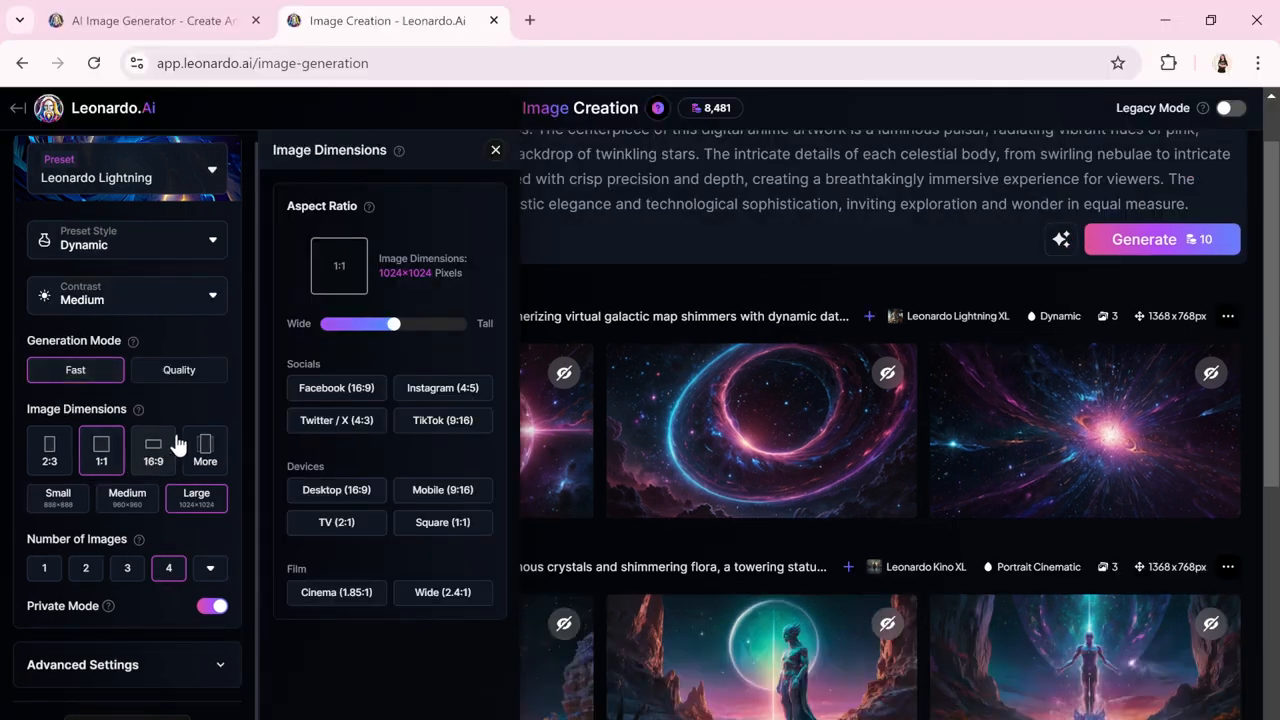
left_click(213, 607)
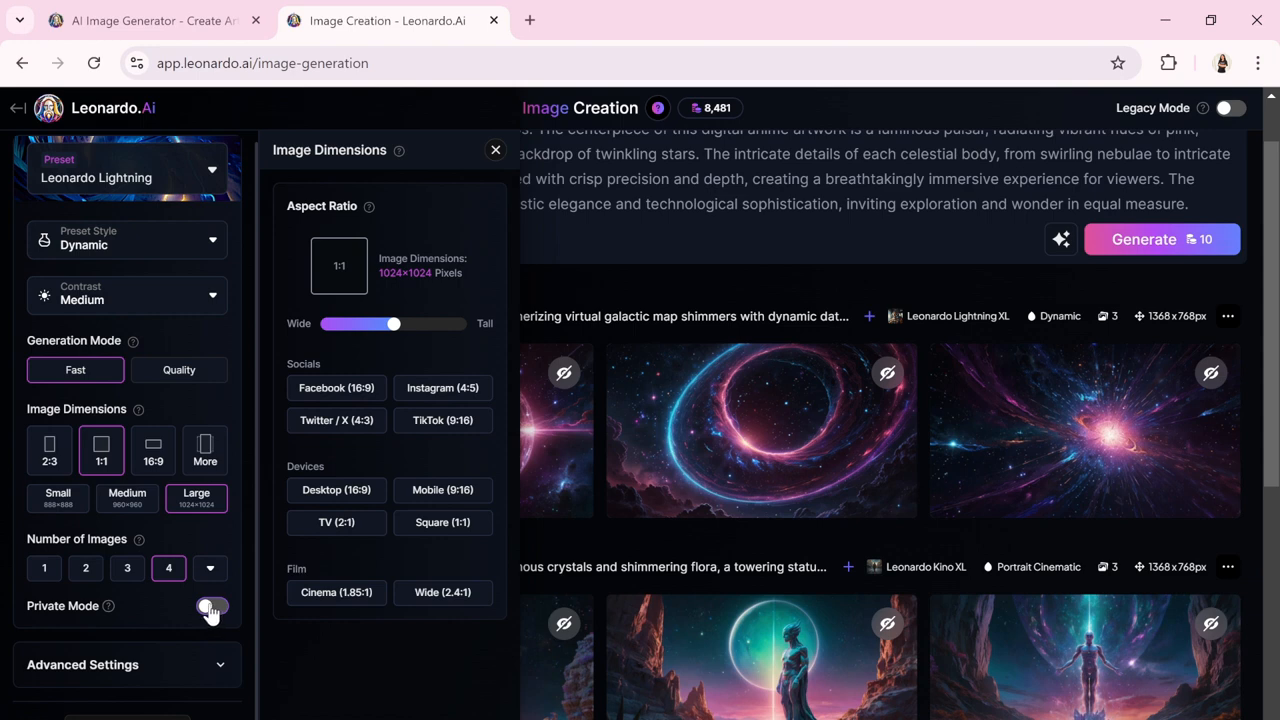
left_click(212, 608)
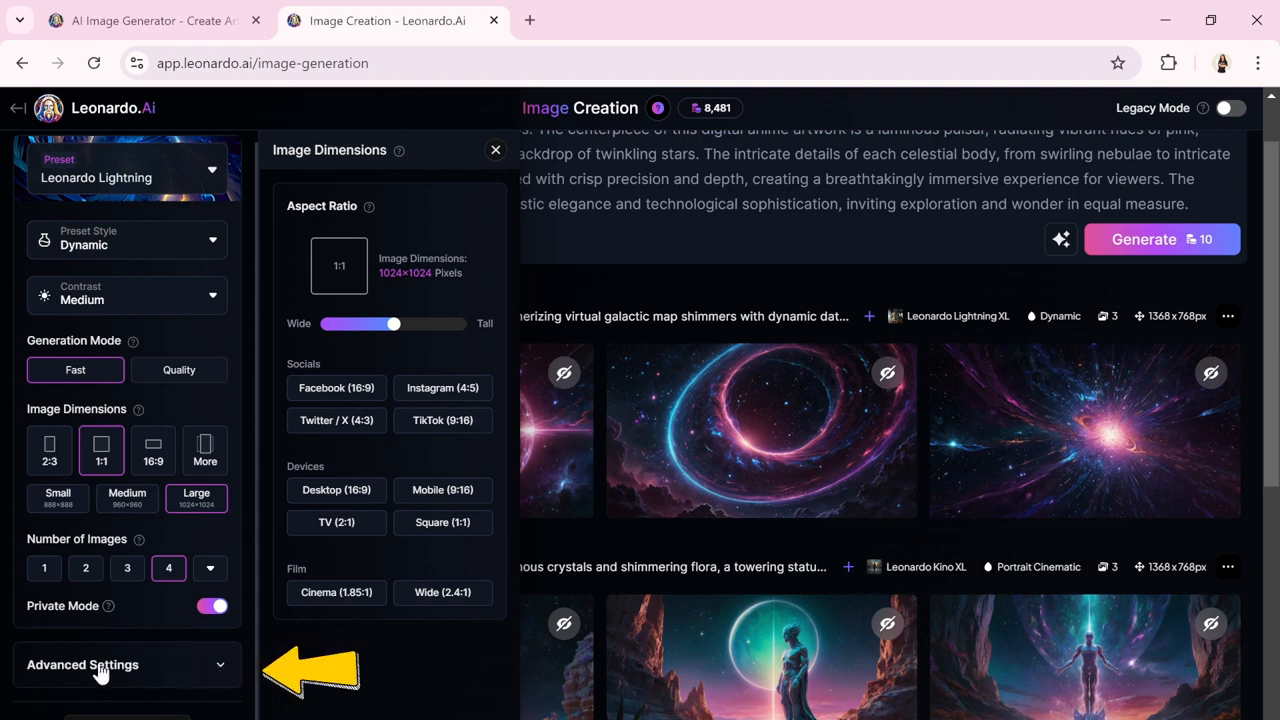
Expand the advanced settings and review the available generation models from Leonardo Lightning XL to SDXL 1.0.
left_click(217, 666)
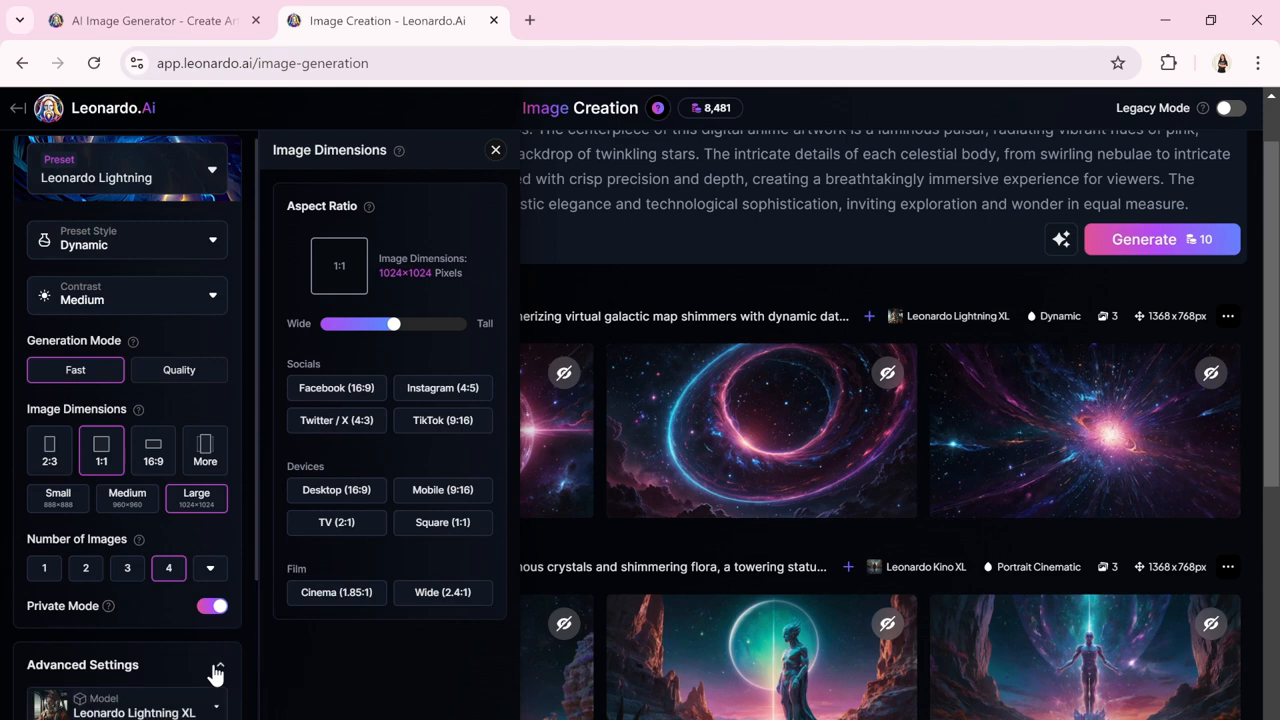
scroll(200, 640, "down", 3)
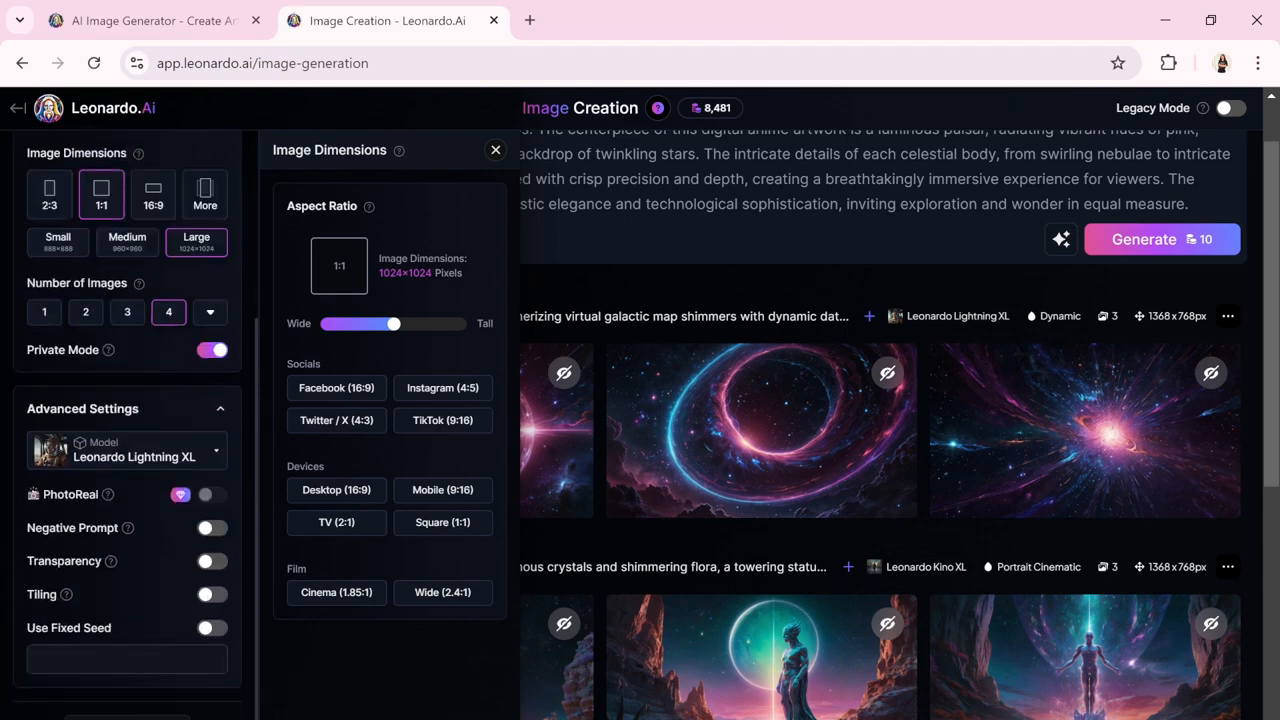
left_click(211, 456)
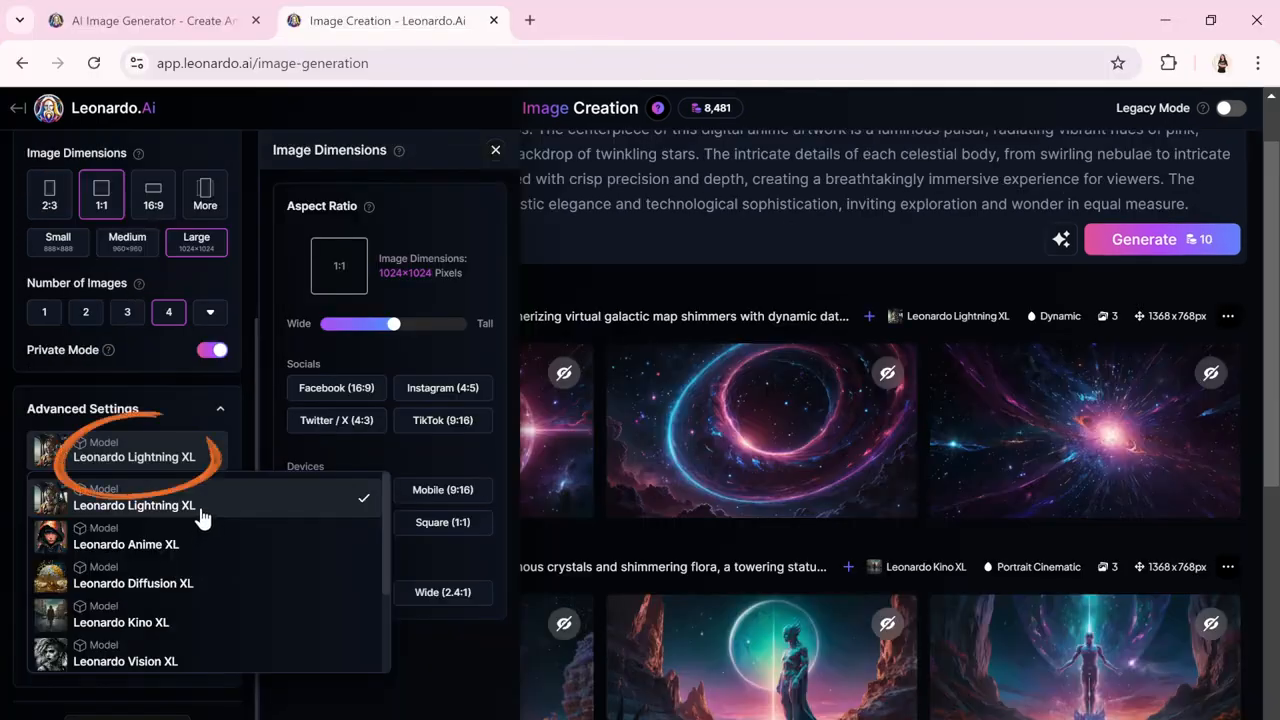
left_click(155, 460)
left_click(155, 460)
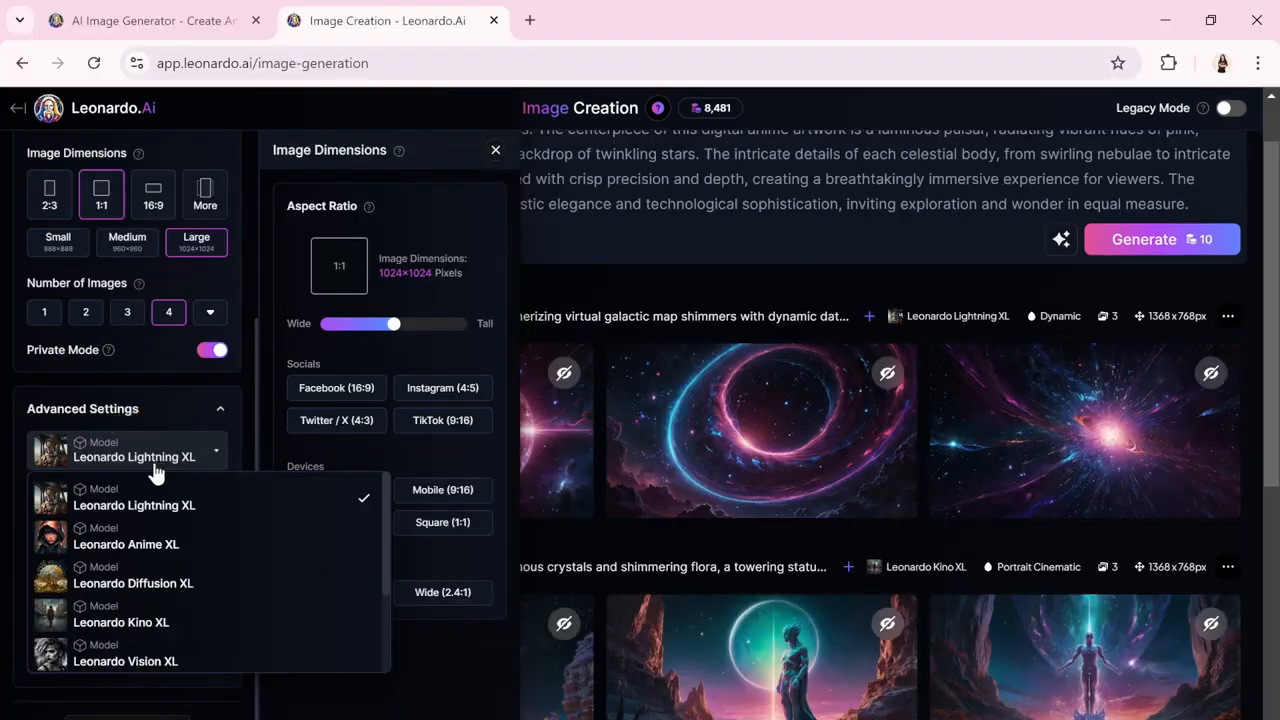
scroll(171, 529, "down", 3)
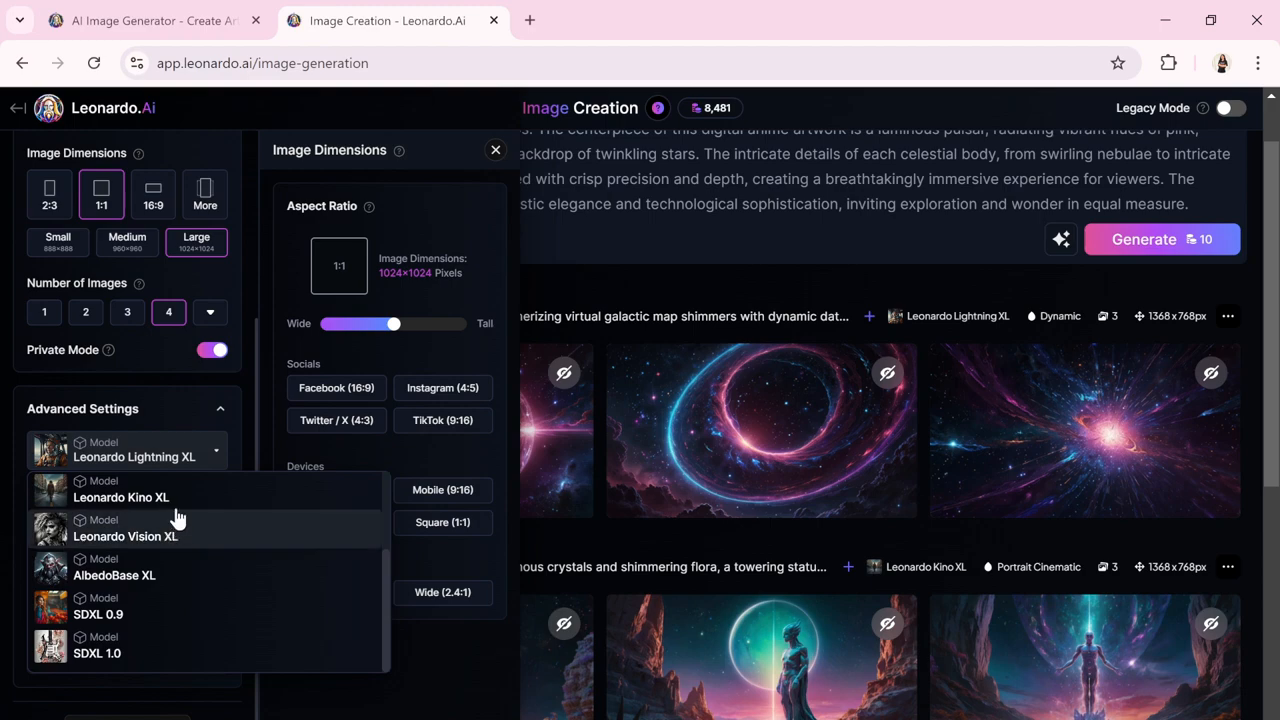
scroll(182, 557, "down", 2)
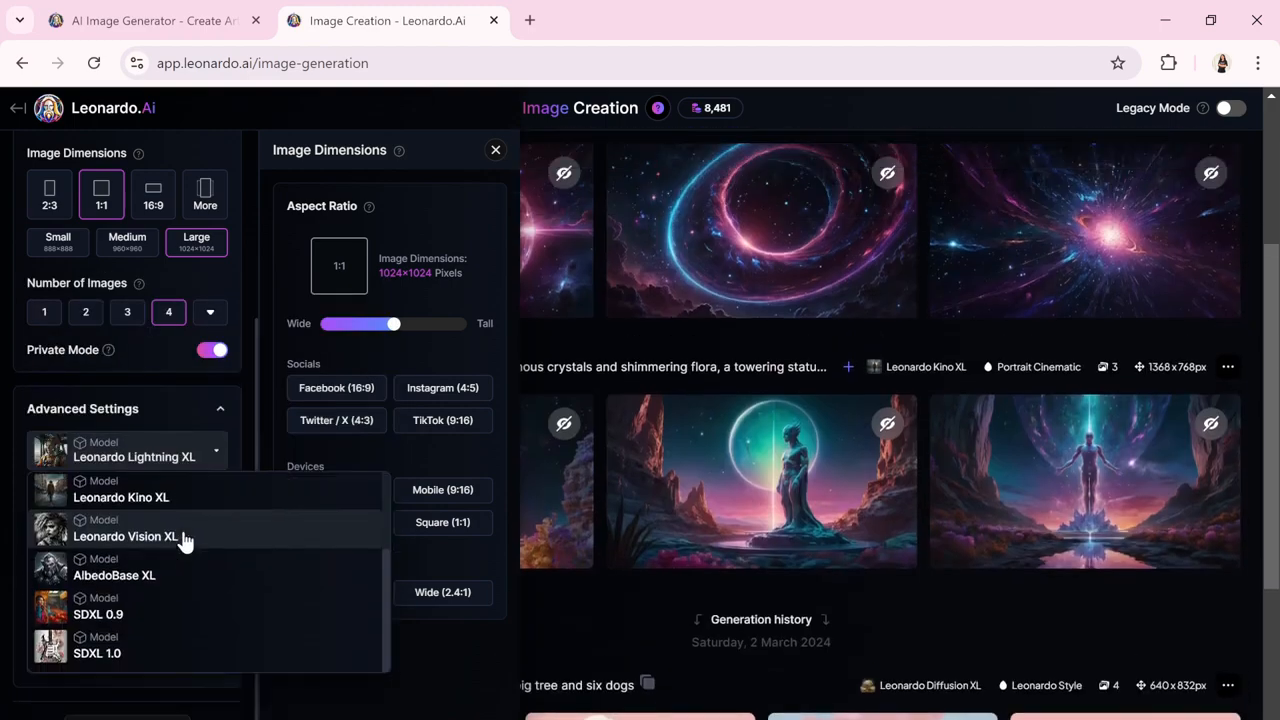
scroll(177, 560, "up", 3)
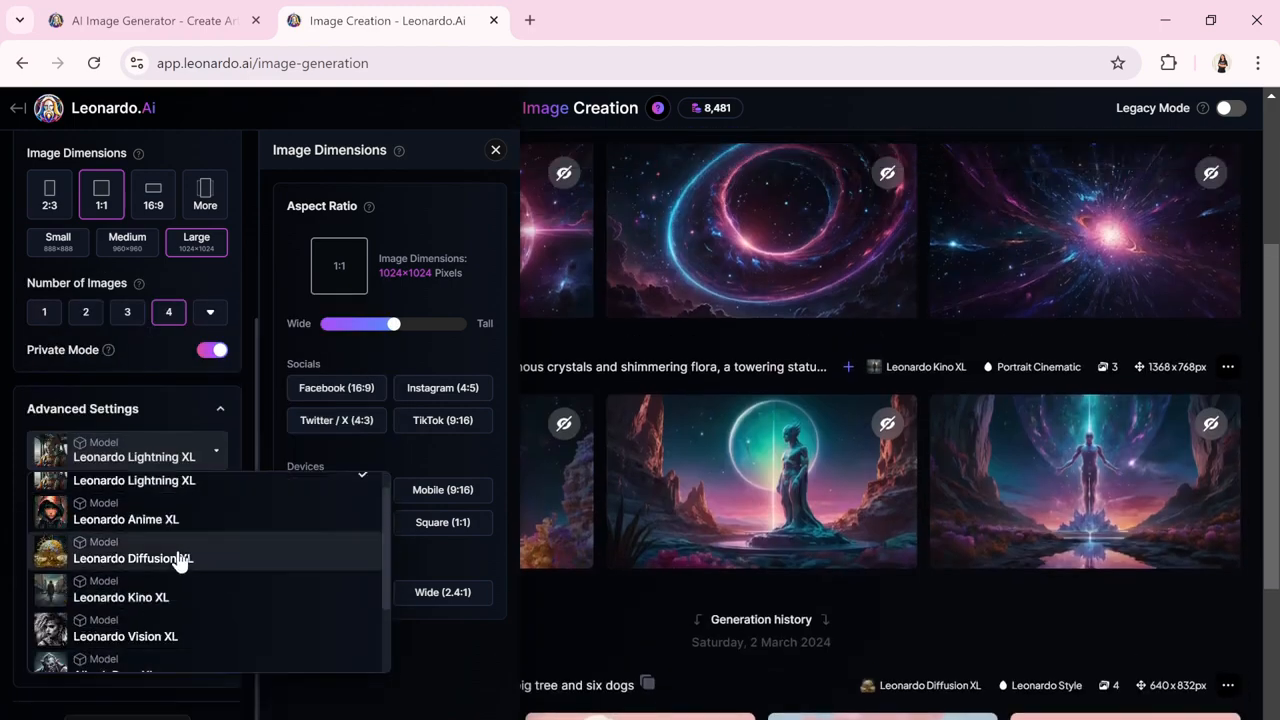
scroll(177, 560, "up", 1)
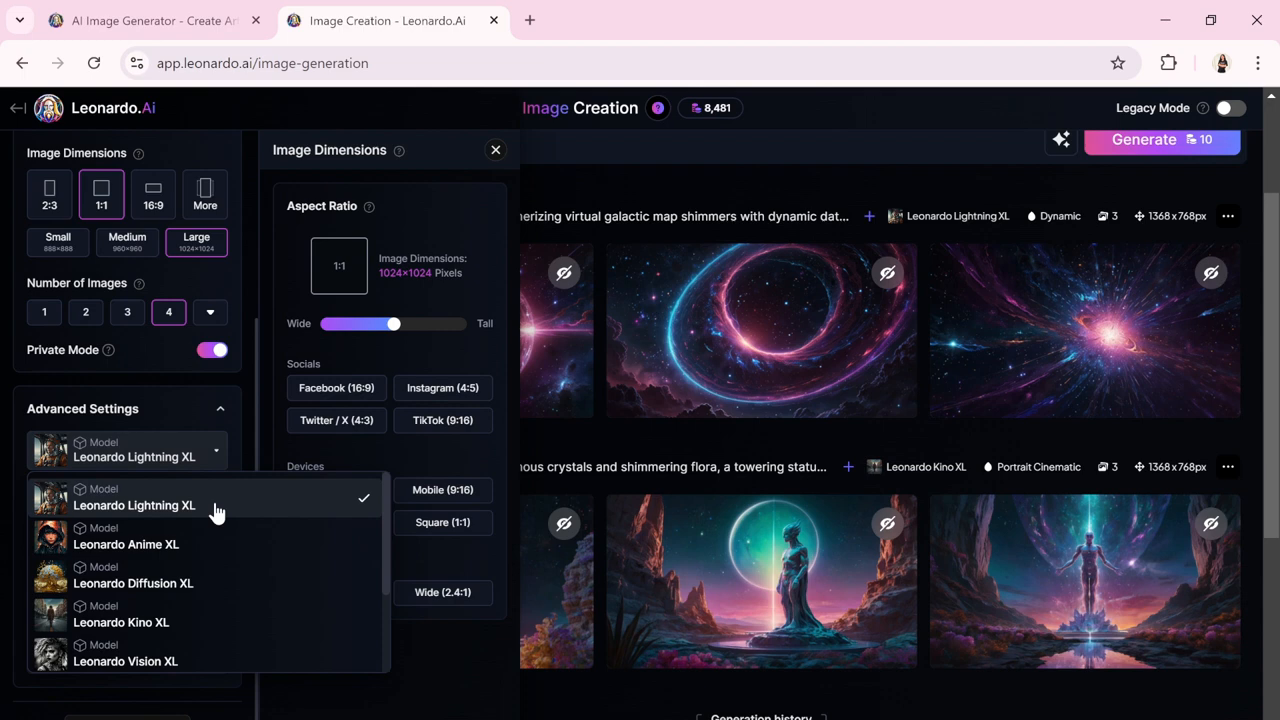
Look through the rest of the generation model list and keep Leonardo Lightning XL selected.
scroll(209, 589, "down", 5)
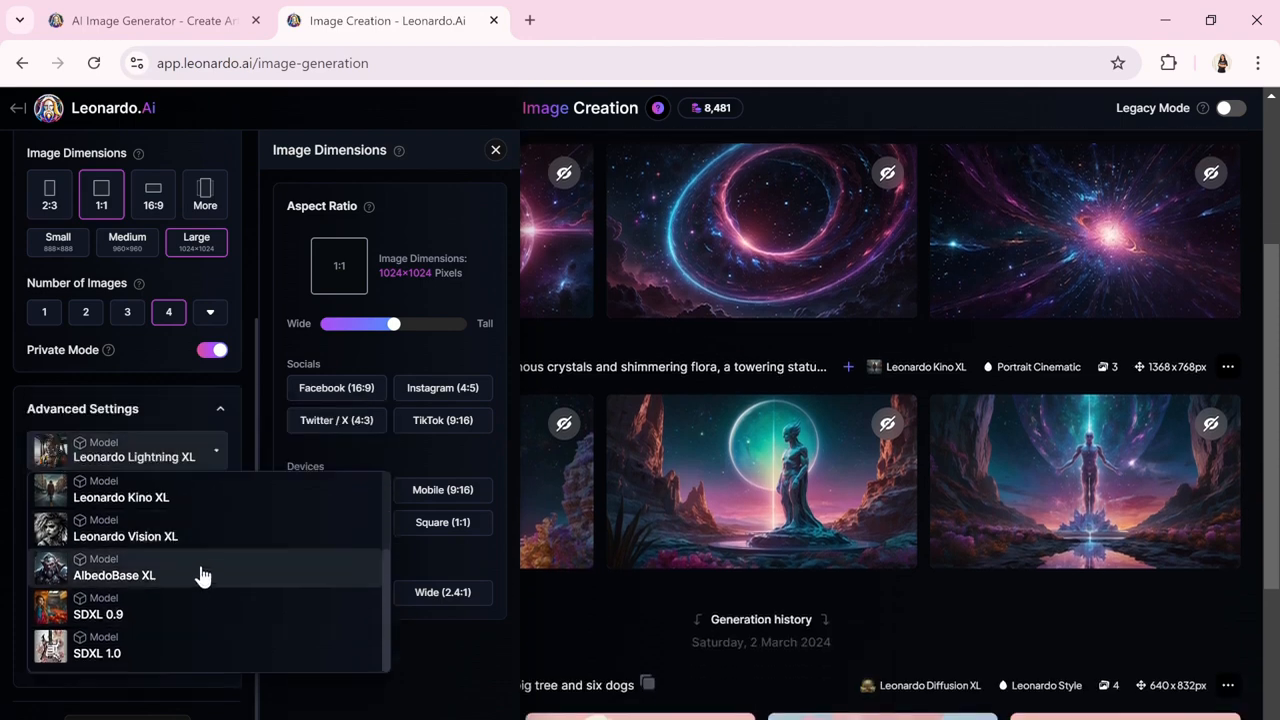
scroll(206, 522, "up", 3)
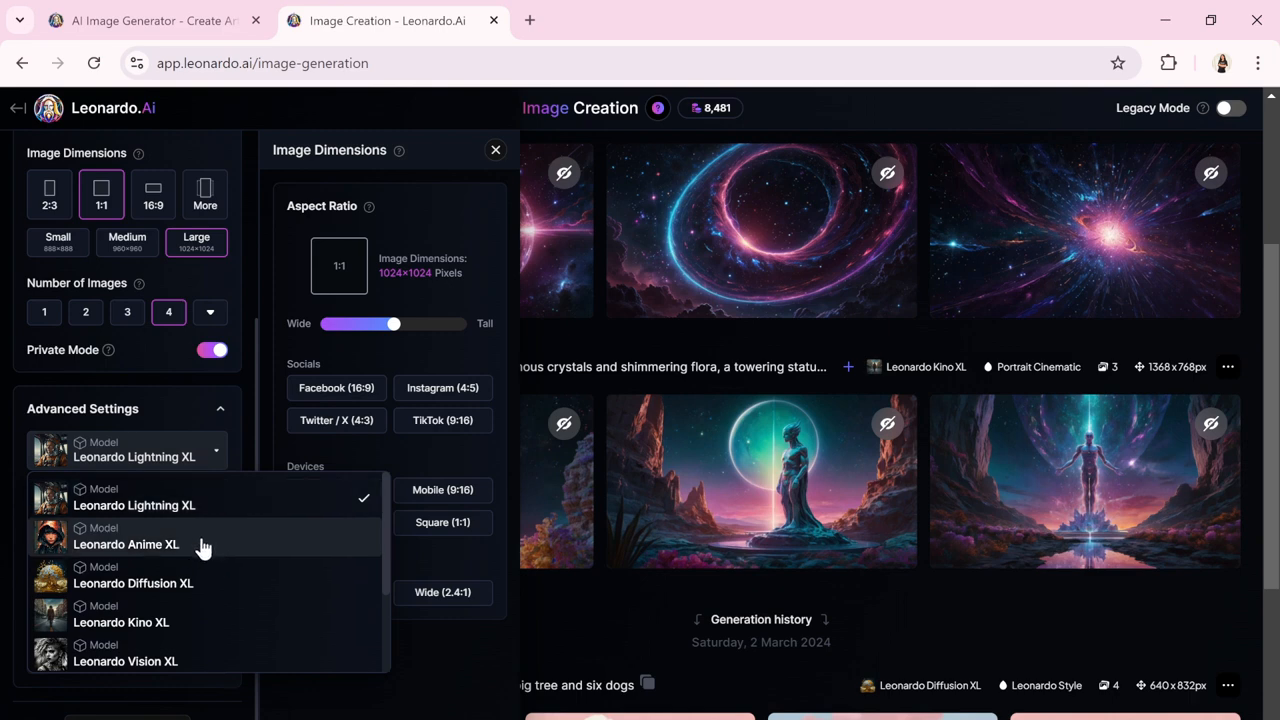
left_click(203, 510)
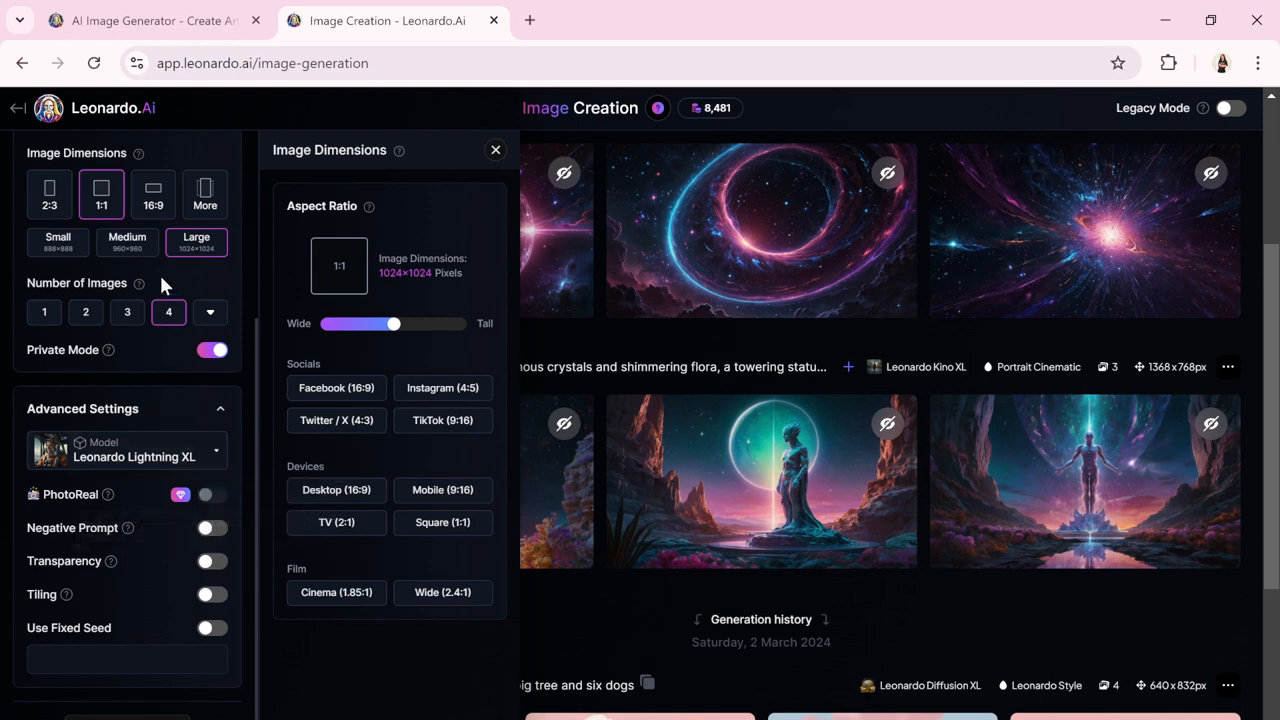
Change the generation preset to Cinematic Kino.
scroll(184, 233, "up", 3)
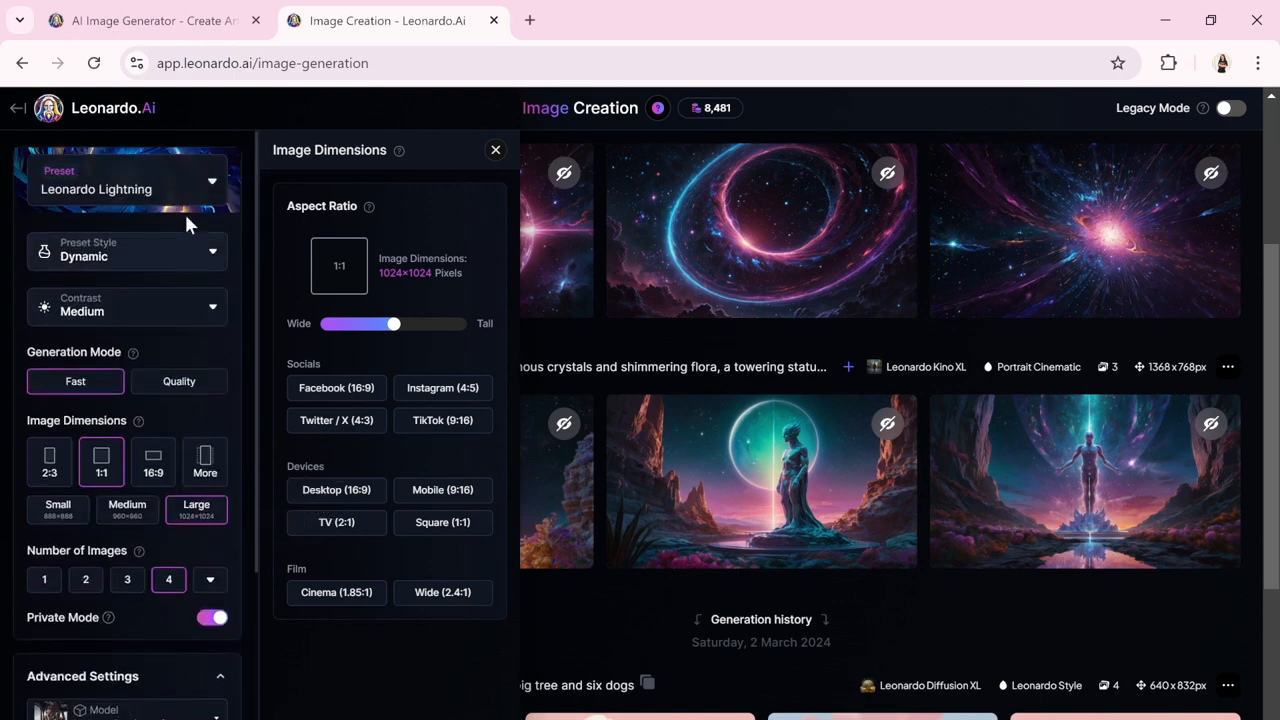
left_click(190, 202)
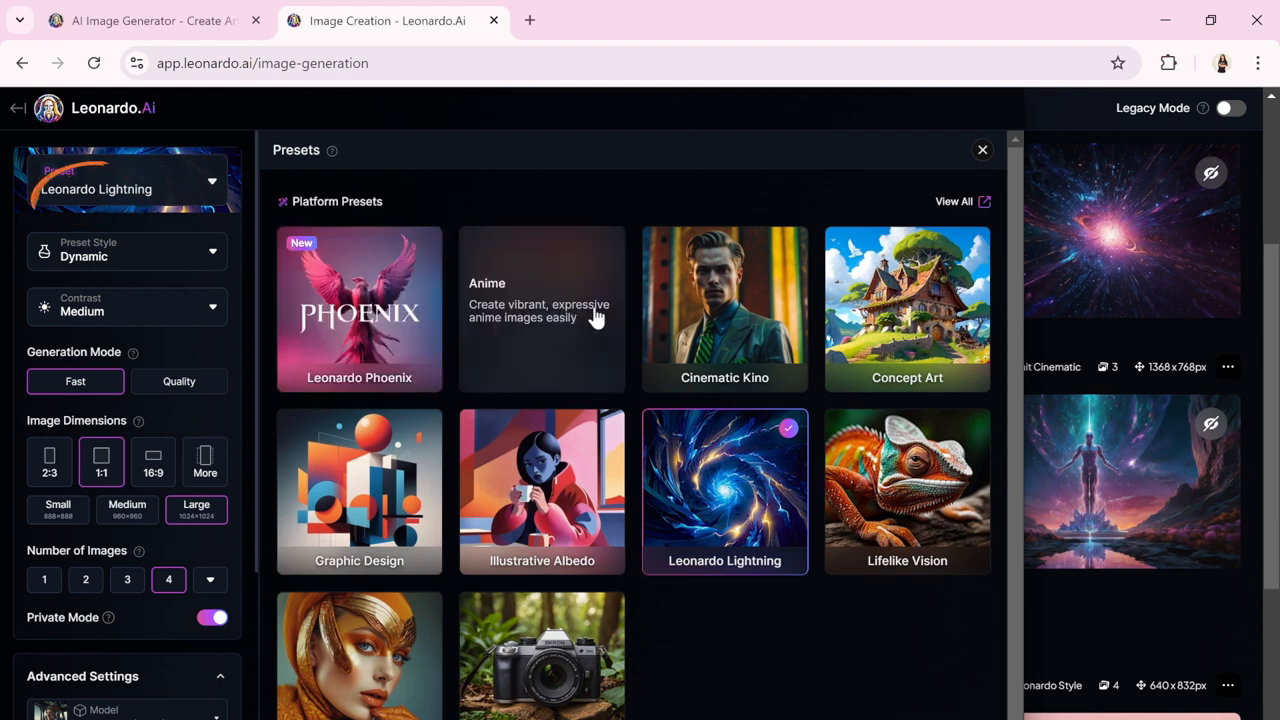
left_click(699, 341)
Turn on Negative Prompt, close the presets, enter the negative prompt field, and remove the negative prompt again.
scroll(150, 450, "down", 3)
left_click(212, 528)
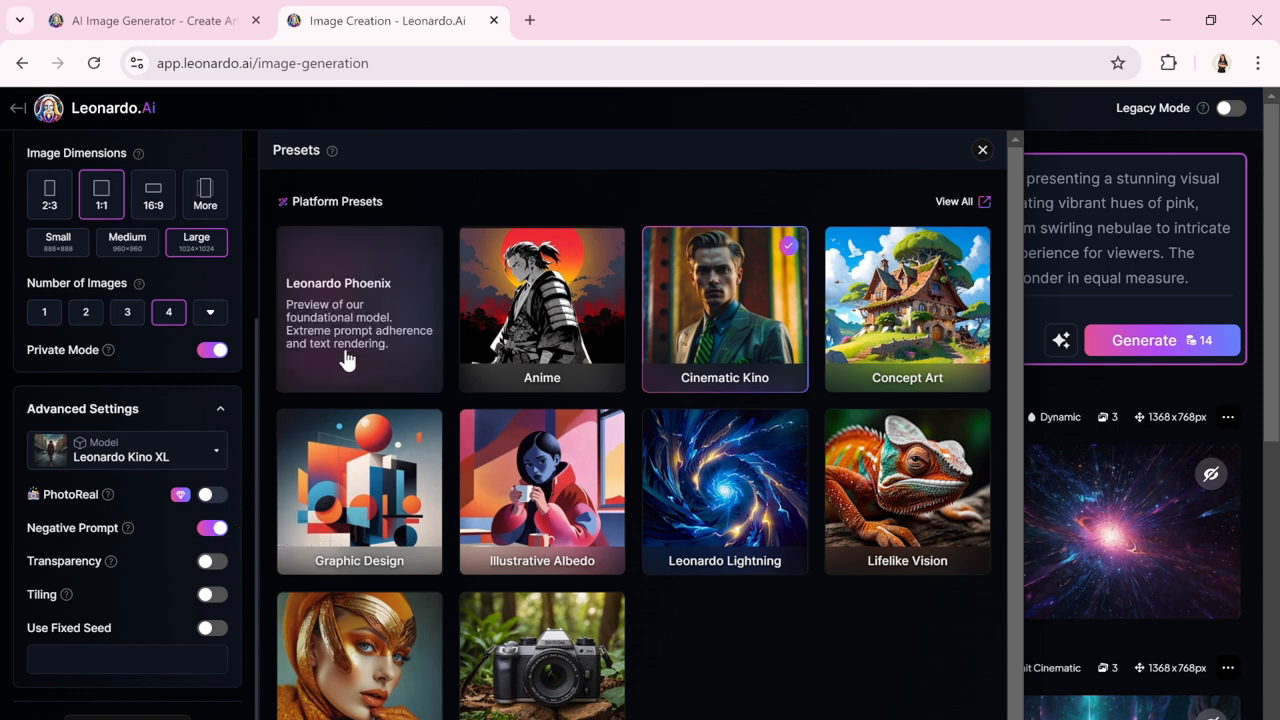
left_click(982, 150)
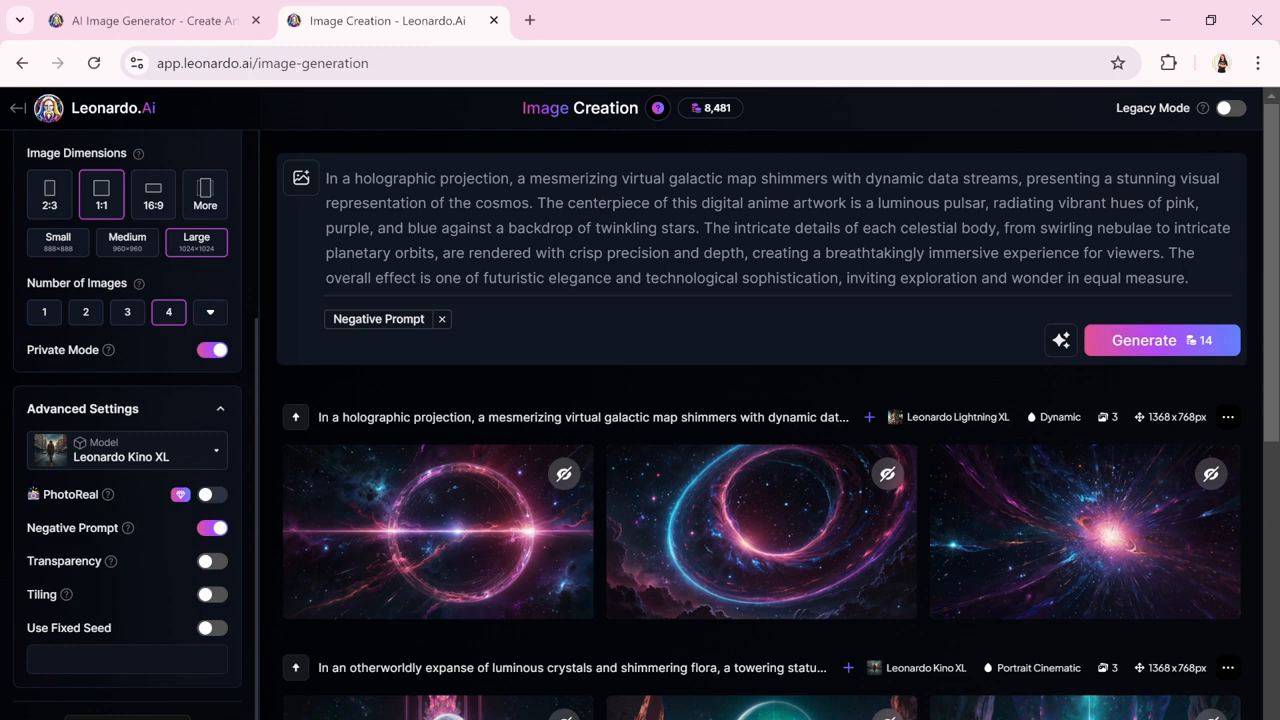
left_click(325, 343)
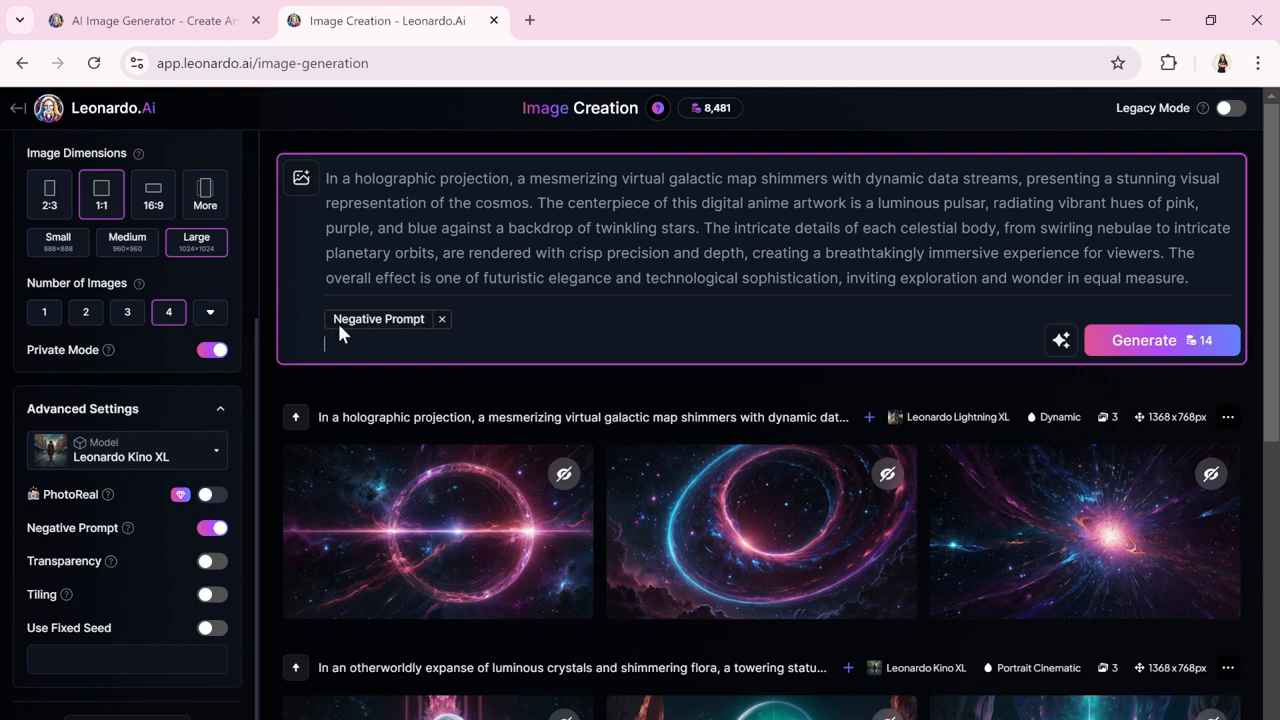
left_click(441, 318)
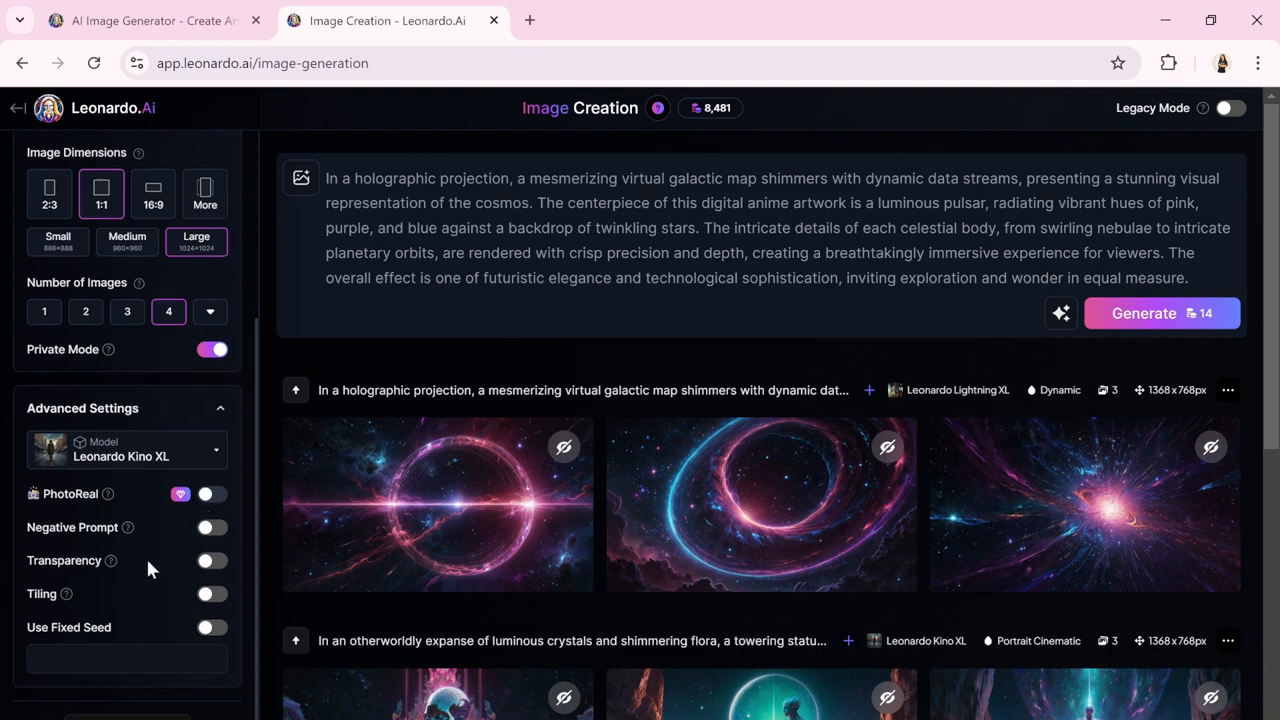
Turn on Use Fixed Seed, enter the empty seed field, and turn the option off again.
mouse_move(108, 558)
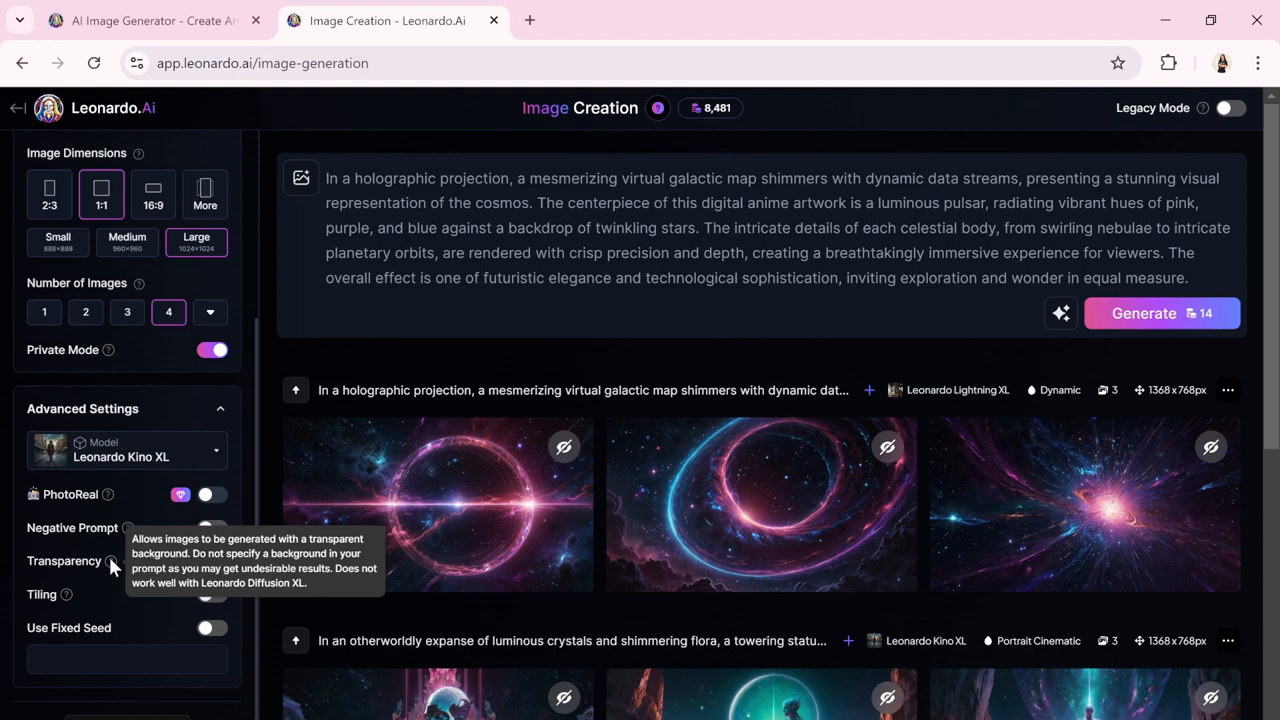
mouse_move(68, 589)
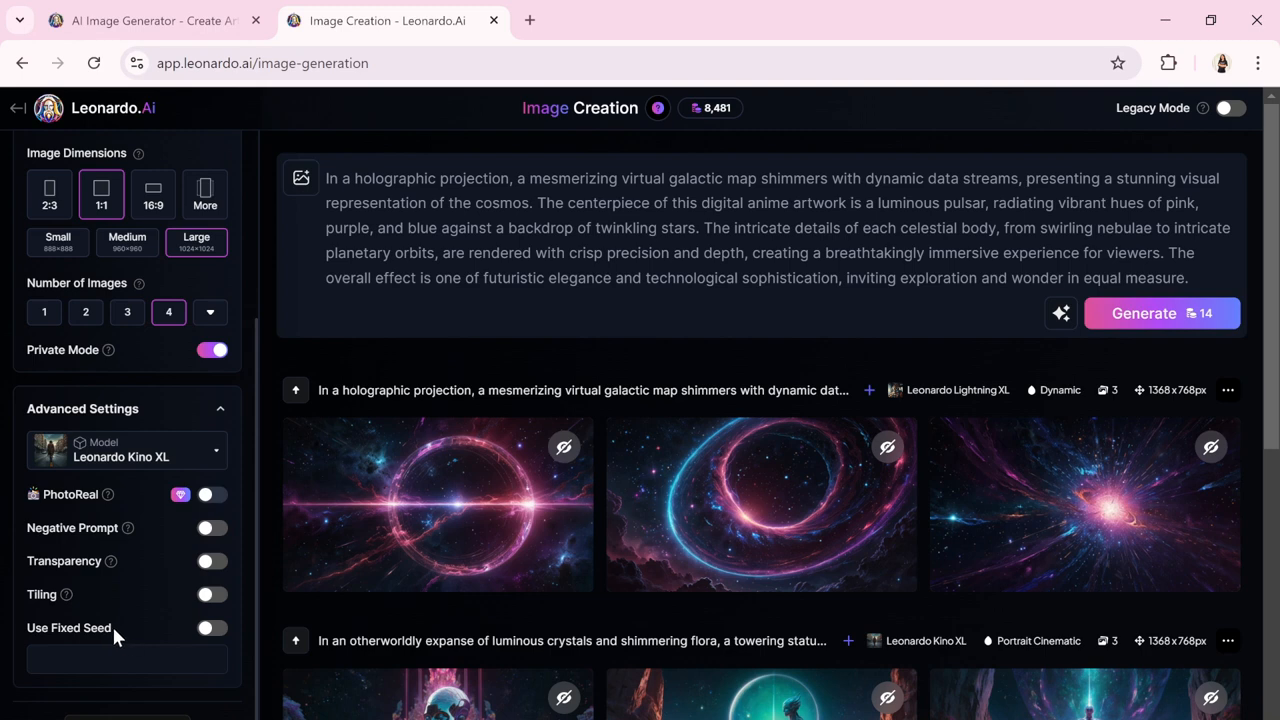
left_click(212, 630)
left_click(40, 659)
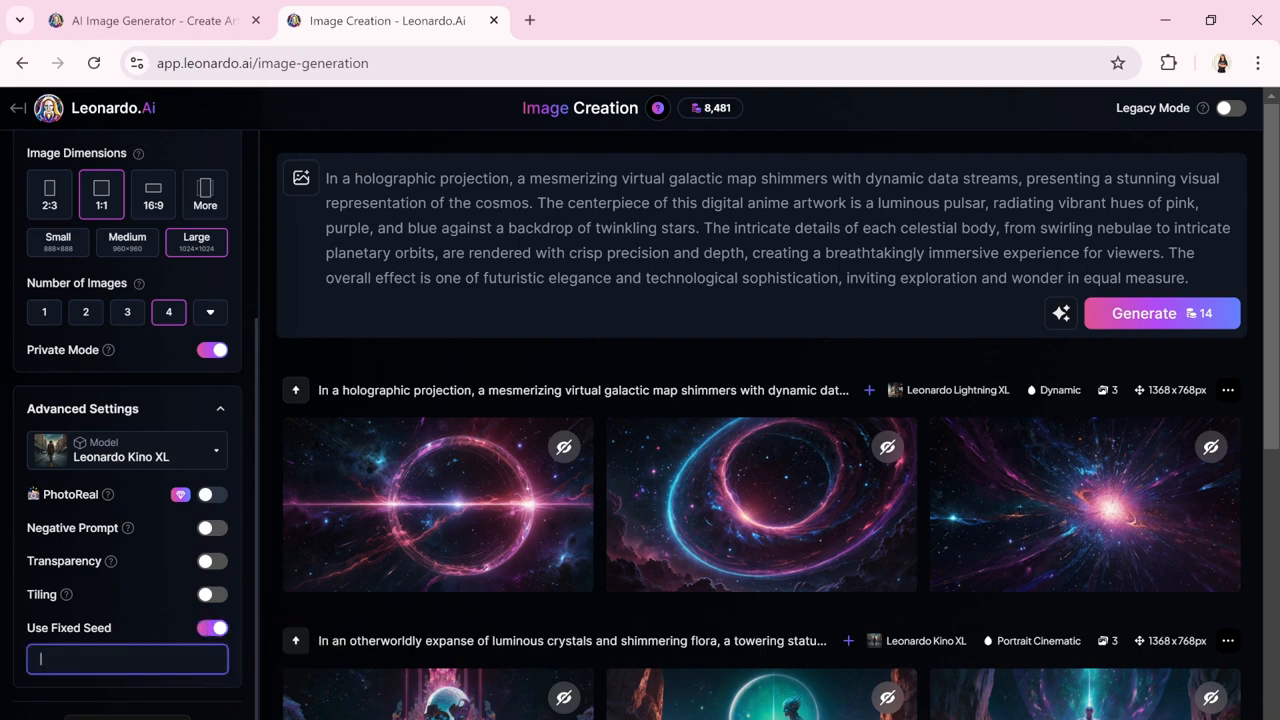
left_click(205, 630)
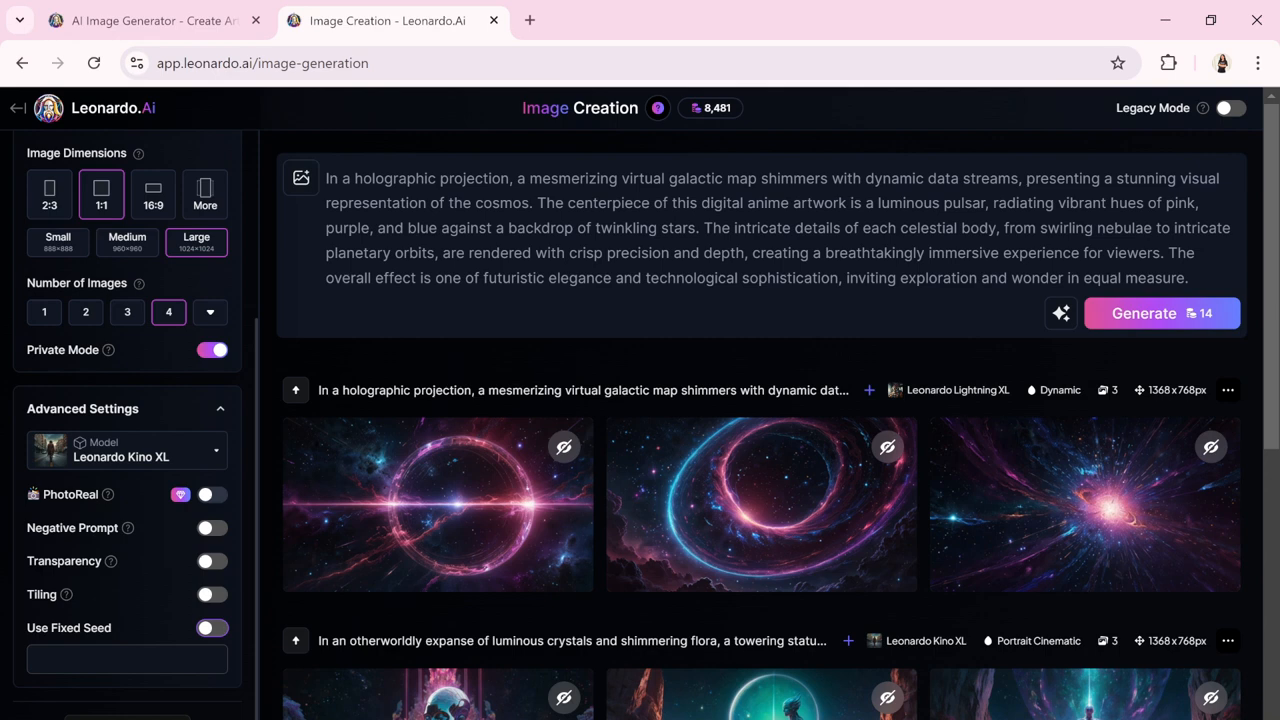
Switch the image creation page to Legacy Mode.
scroll(133, 624, "up", 1)
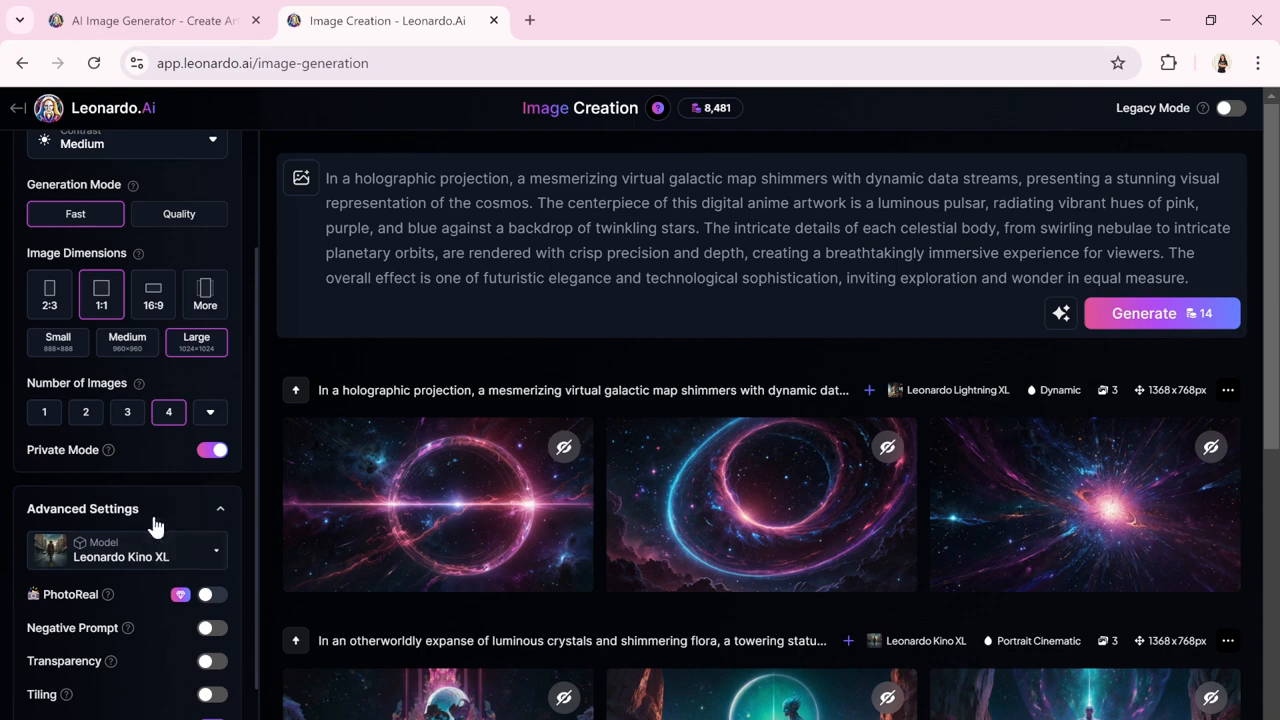
scroll(155, 527, "up", 1)
scroll(155, 527, "up", 1)
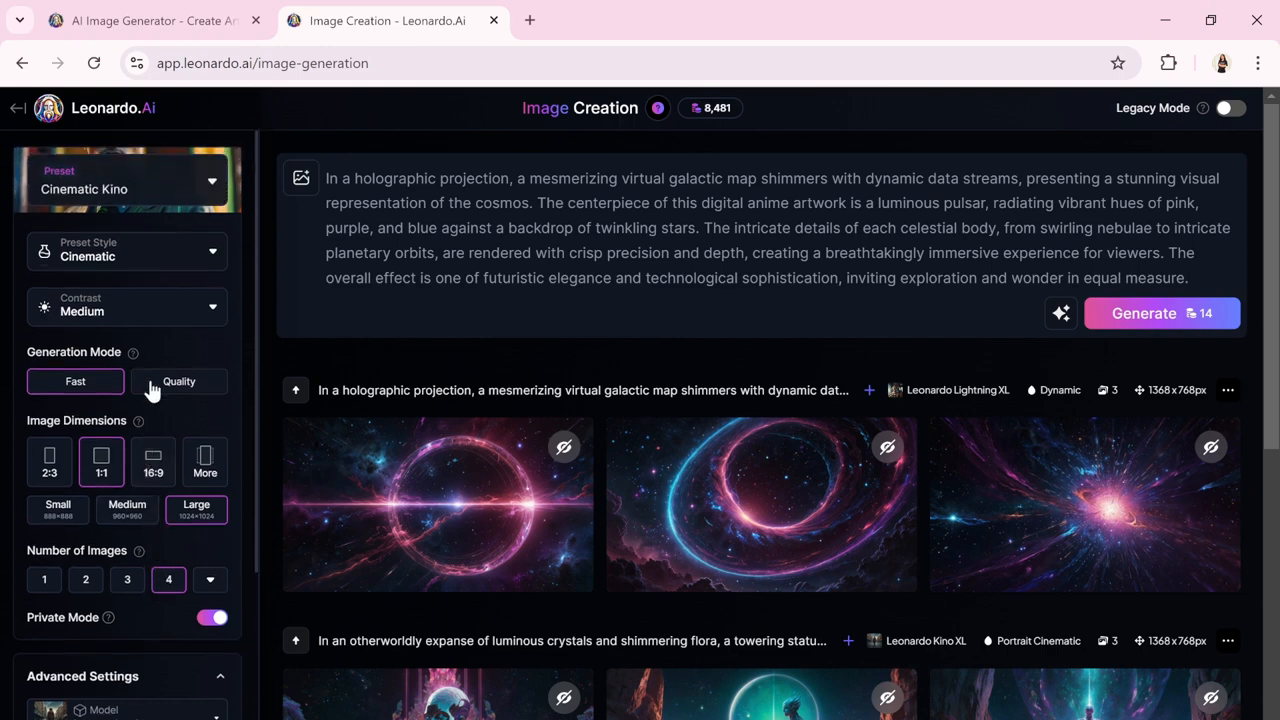
left_click(1230, 108)
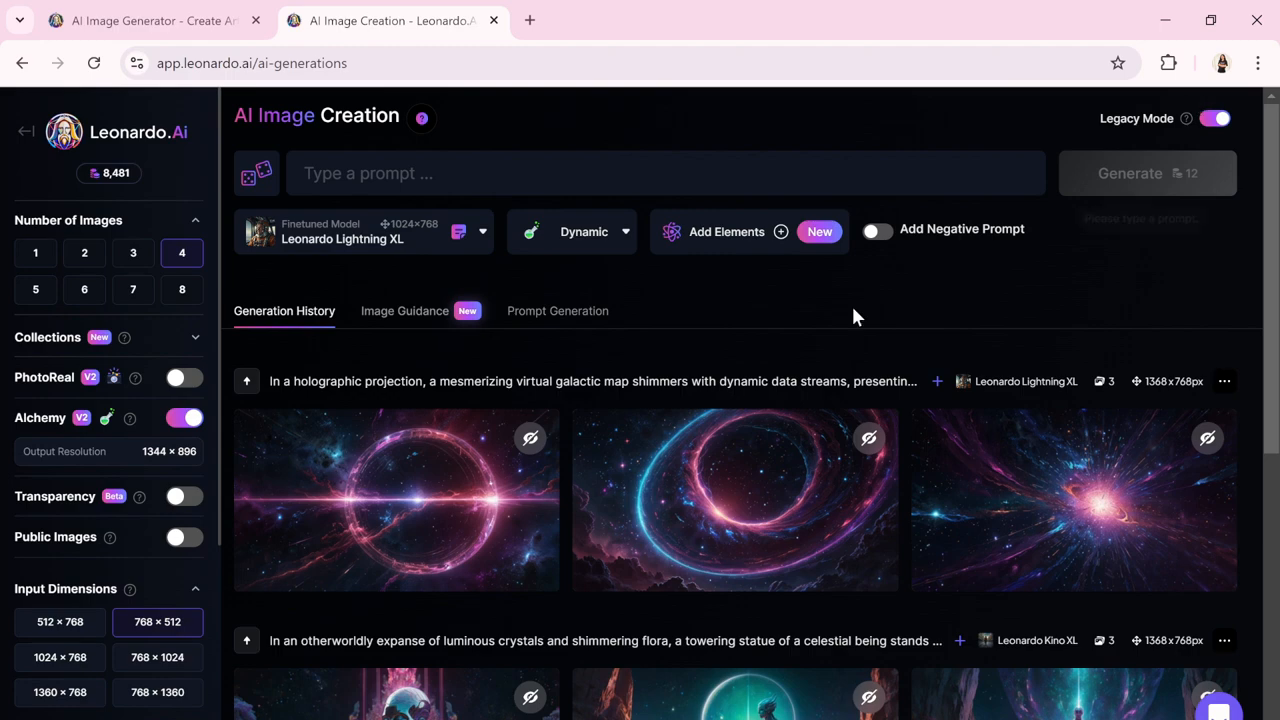
Open the selection of other finetuned models from the model choices and browse the Platform Models.
left_click(459, 234)
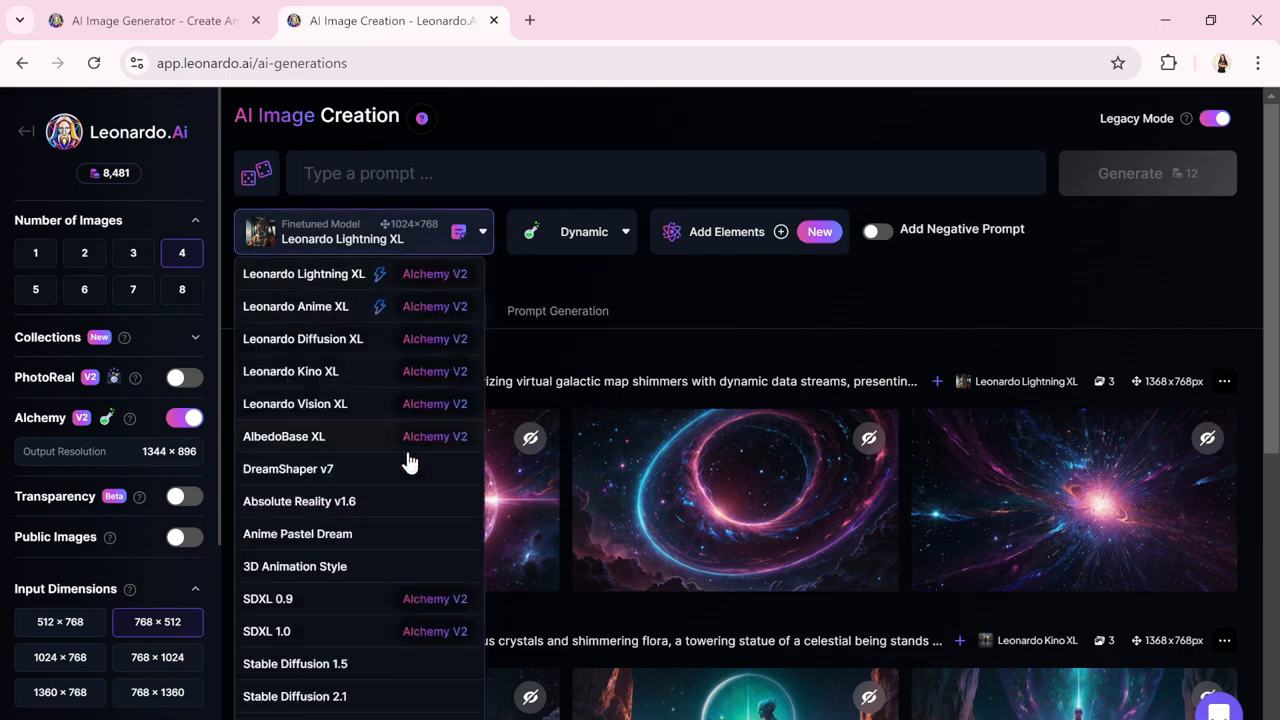
scroll(409, 457, "down", 4)
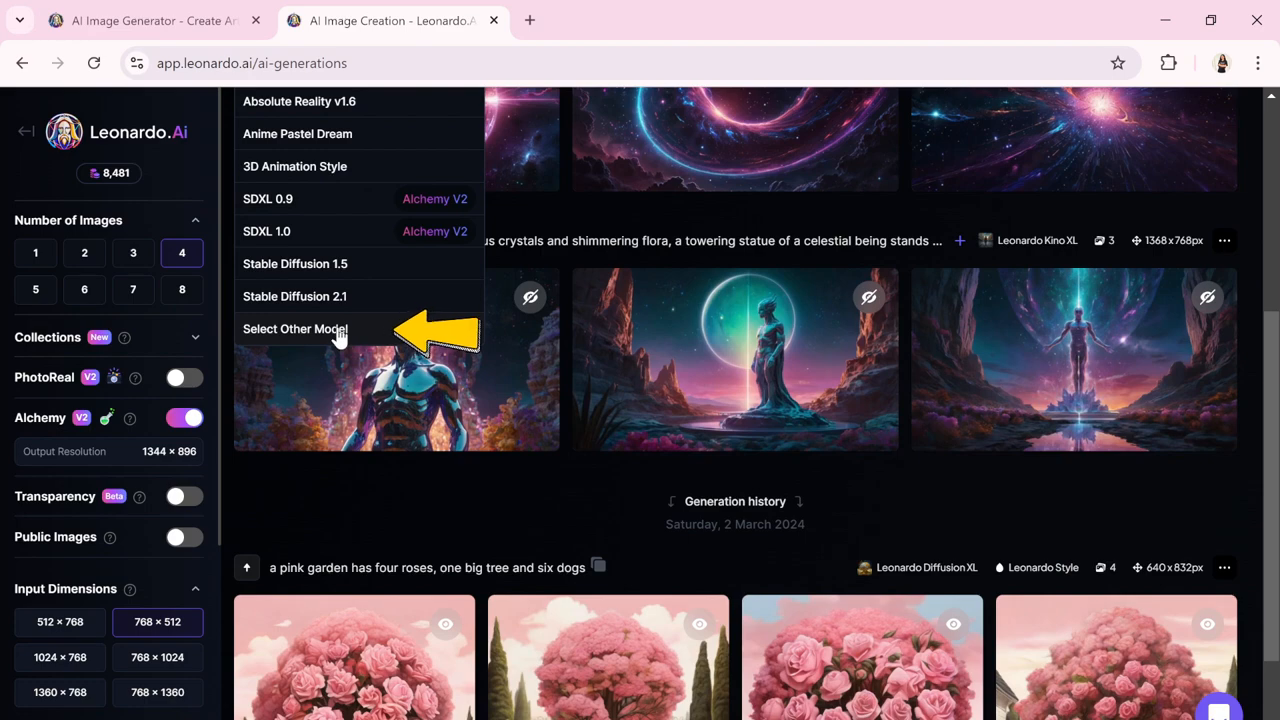
left_click(341, 330)
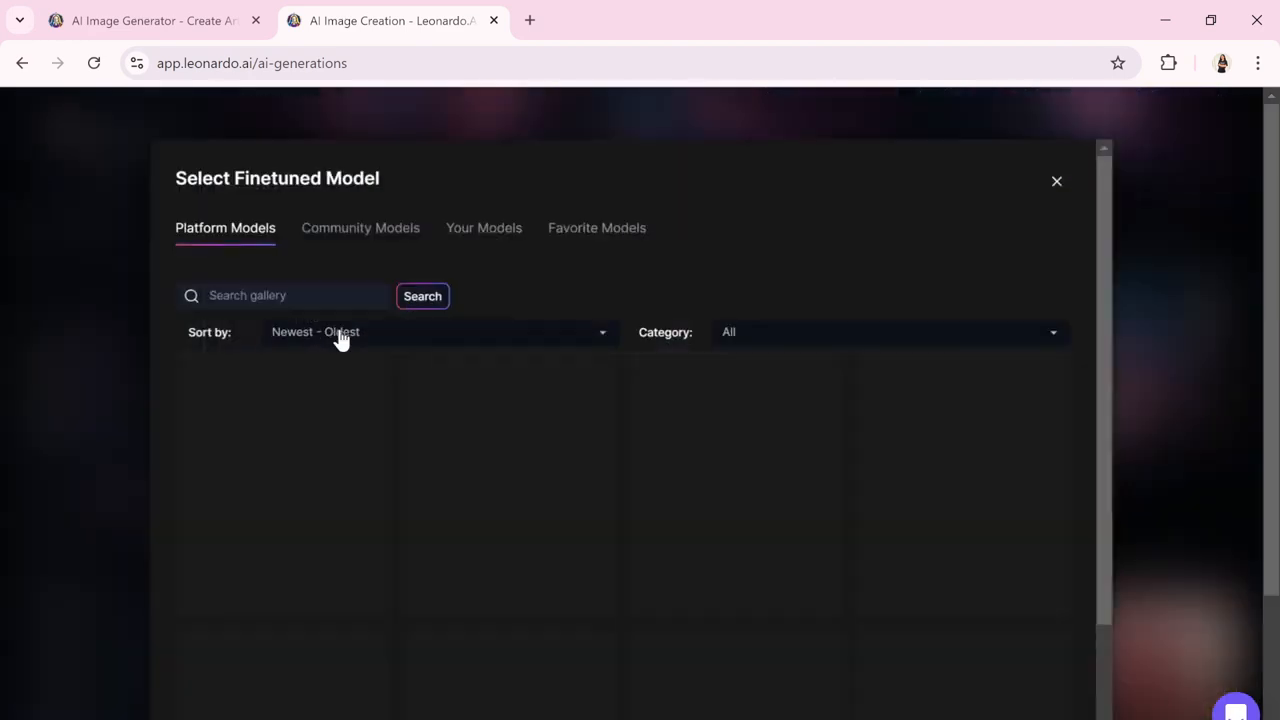
scroll(398, 417, "down", 1)
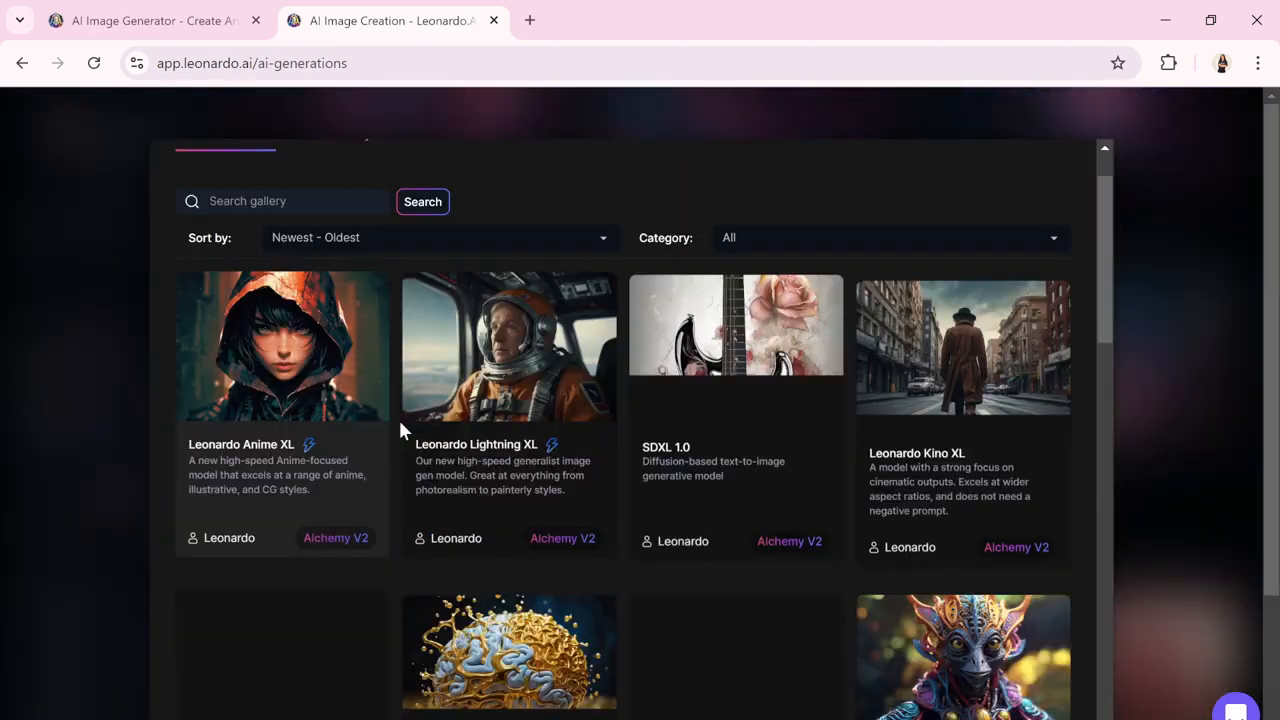
scroll(520, 436, "down", 3)
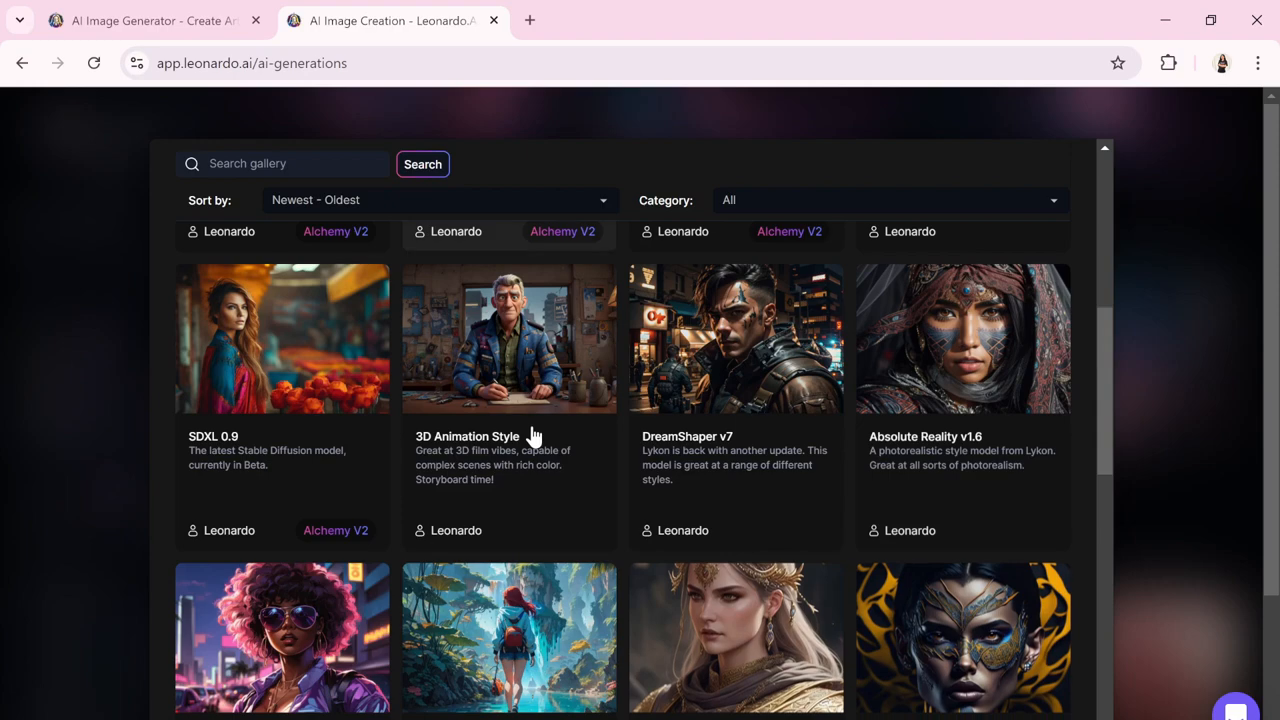
scroll(532, 436, "down", 6)
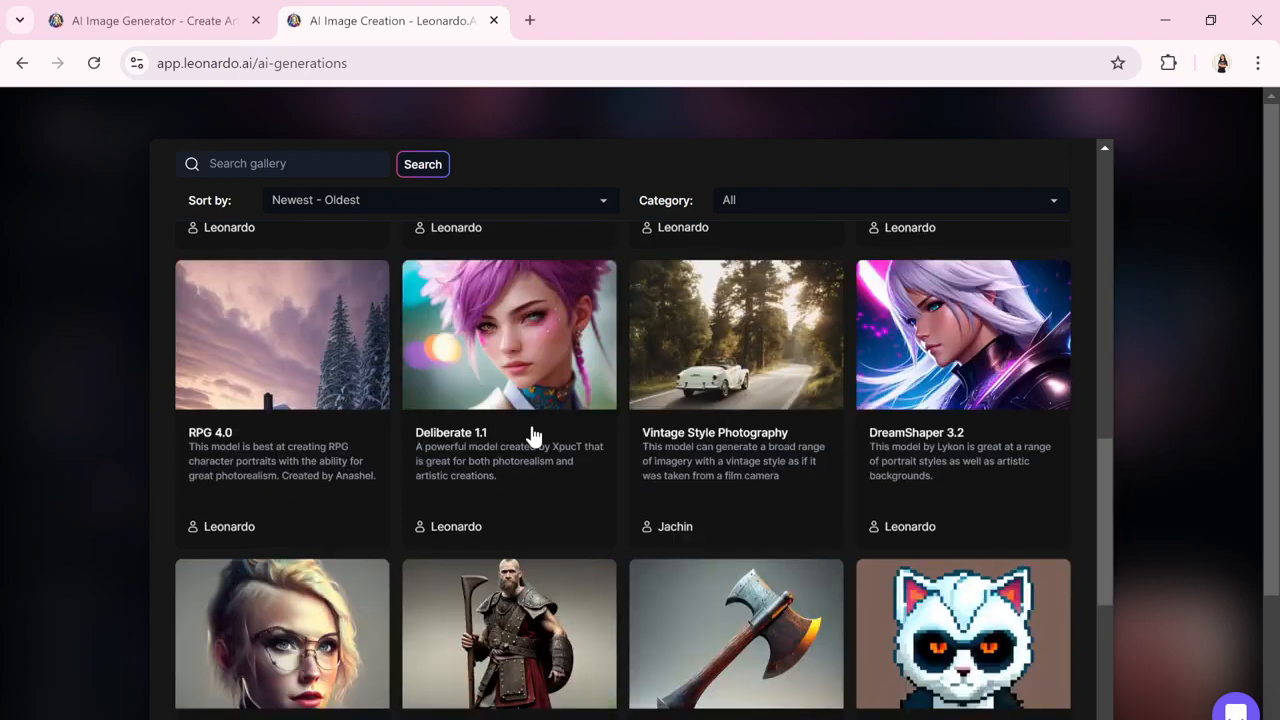
scroll(530, 432, "up", 5)
scroll(528, 428, "up", 5)
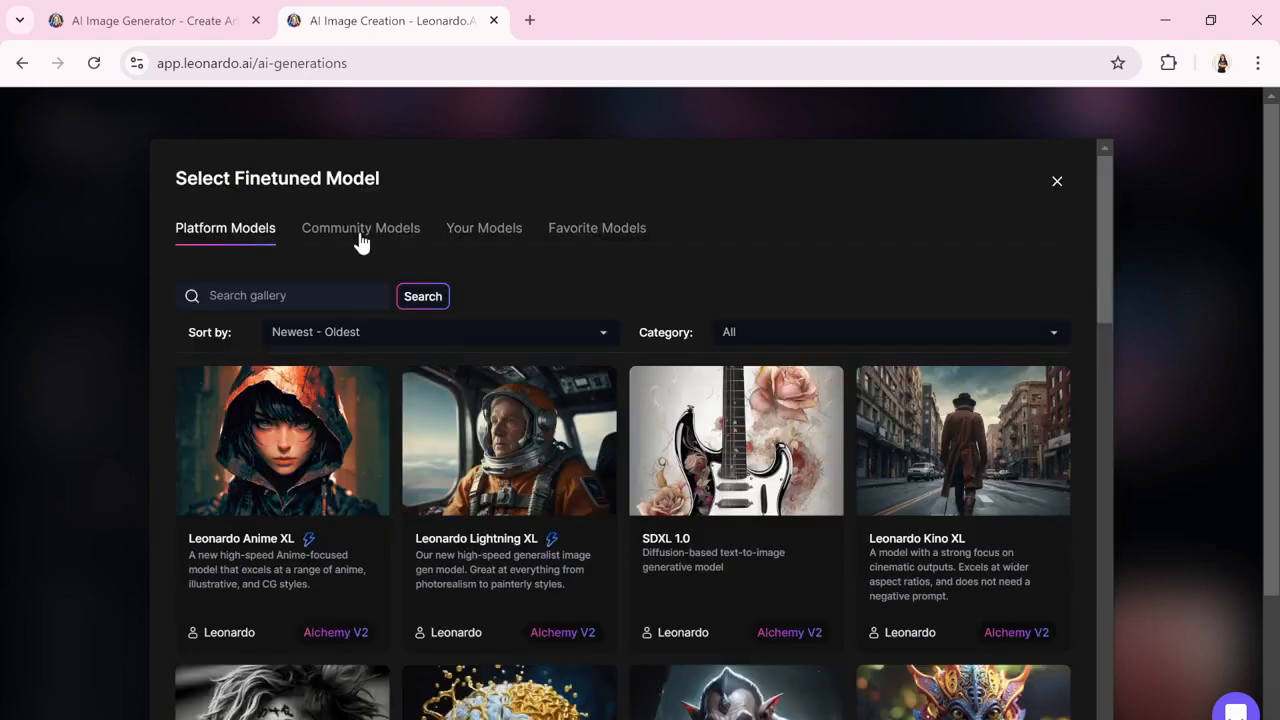
Browse the Community Models among the finetuned models and return to the start of the gallery.
left_click(361, 237)
scroll(527, 557, "down", 2)
scroll(527, 557, "down", 1)
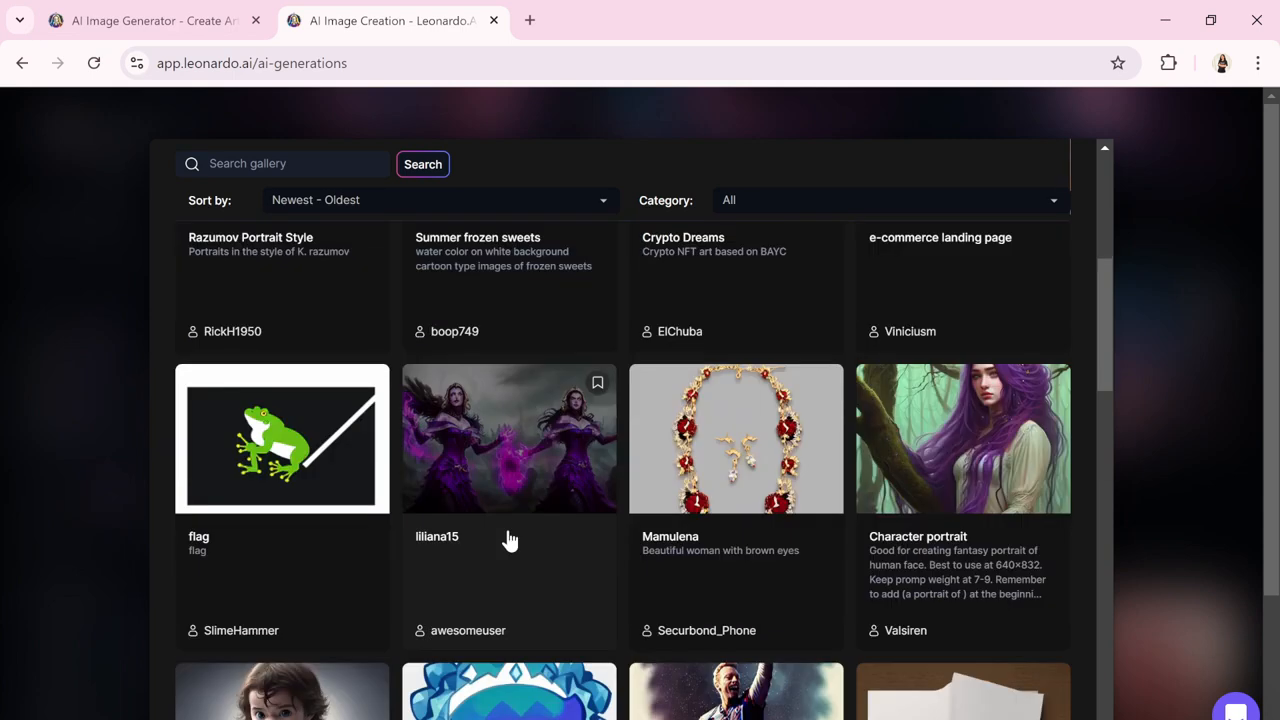
scroll(509, 540, "up", 6)
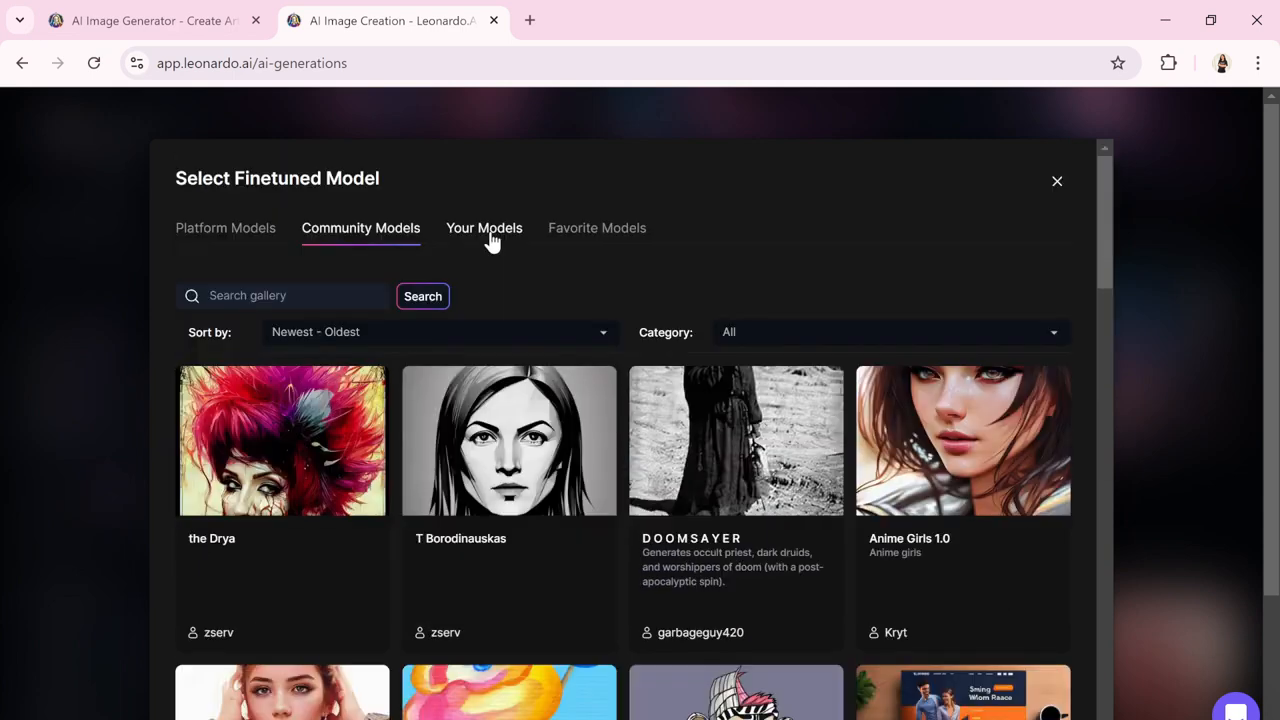